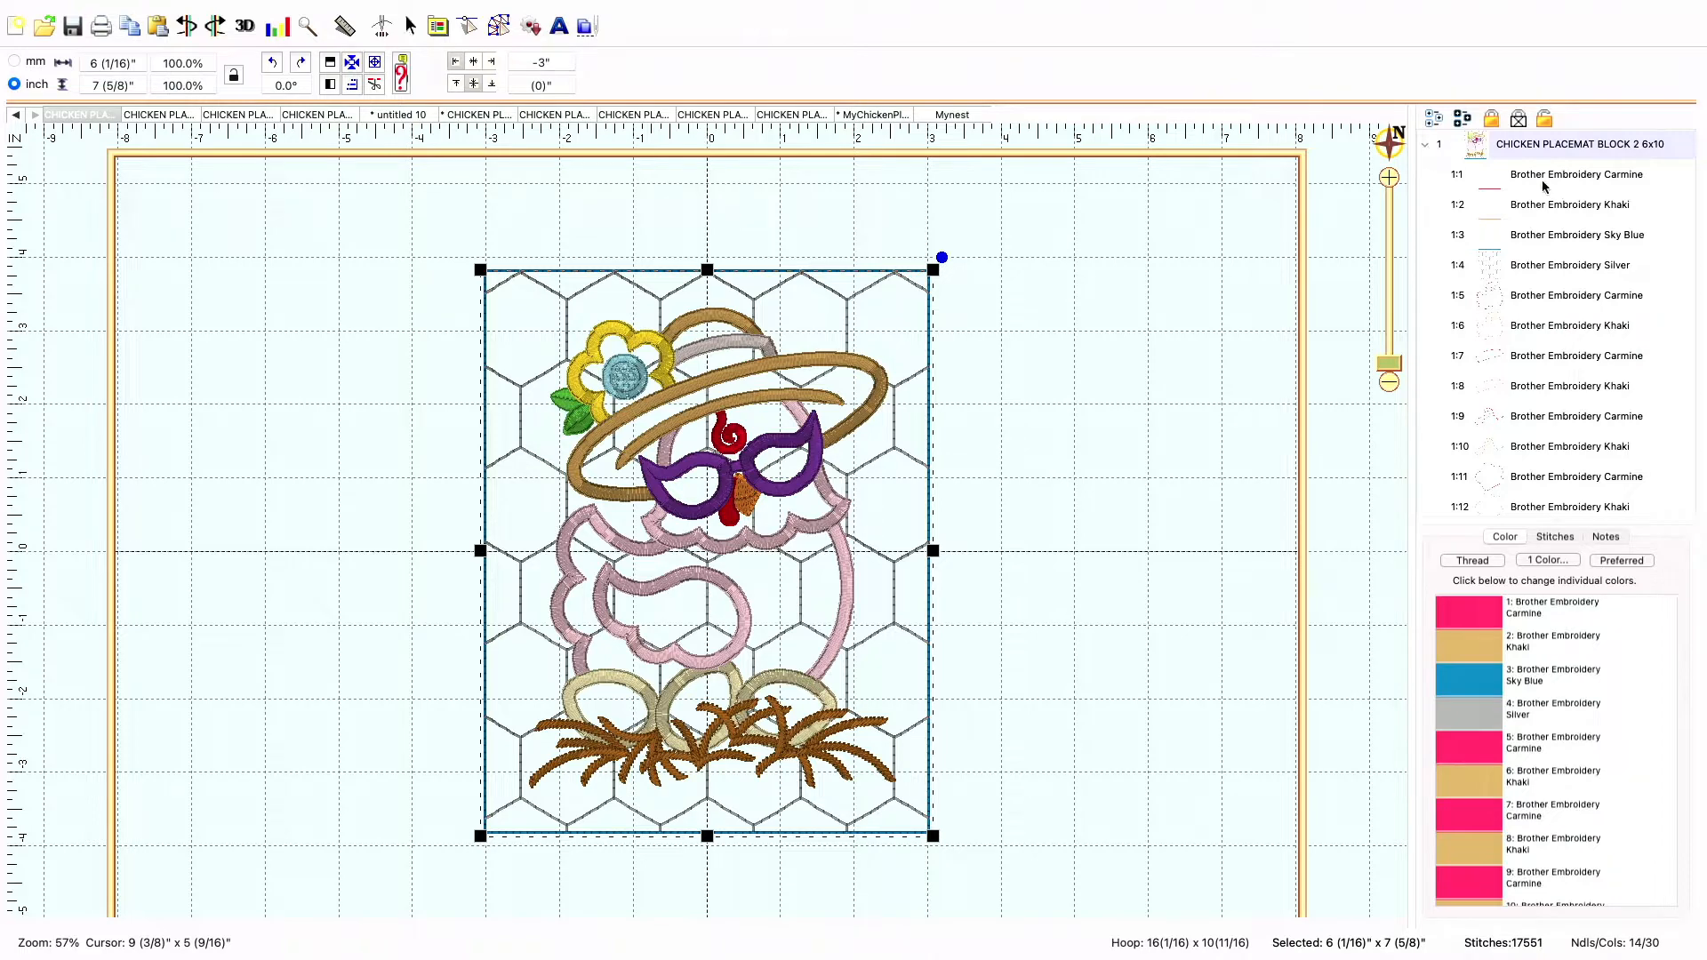
Simulate the stitch-out of the chicken placemat block from its rectangular outline through the hexagon background to the first chicken outlines
double_click(1543, 182)
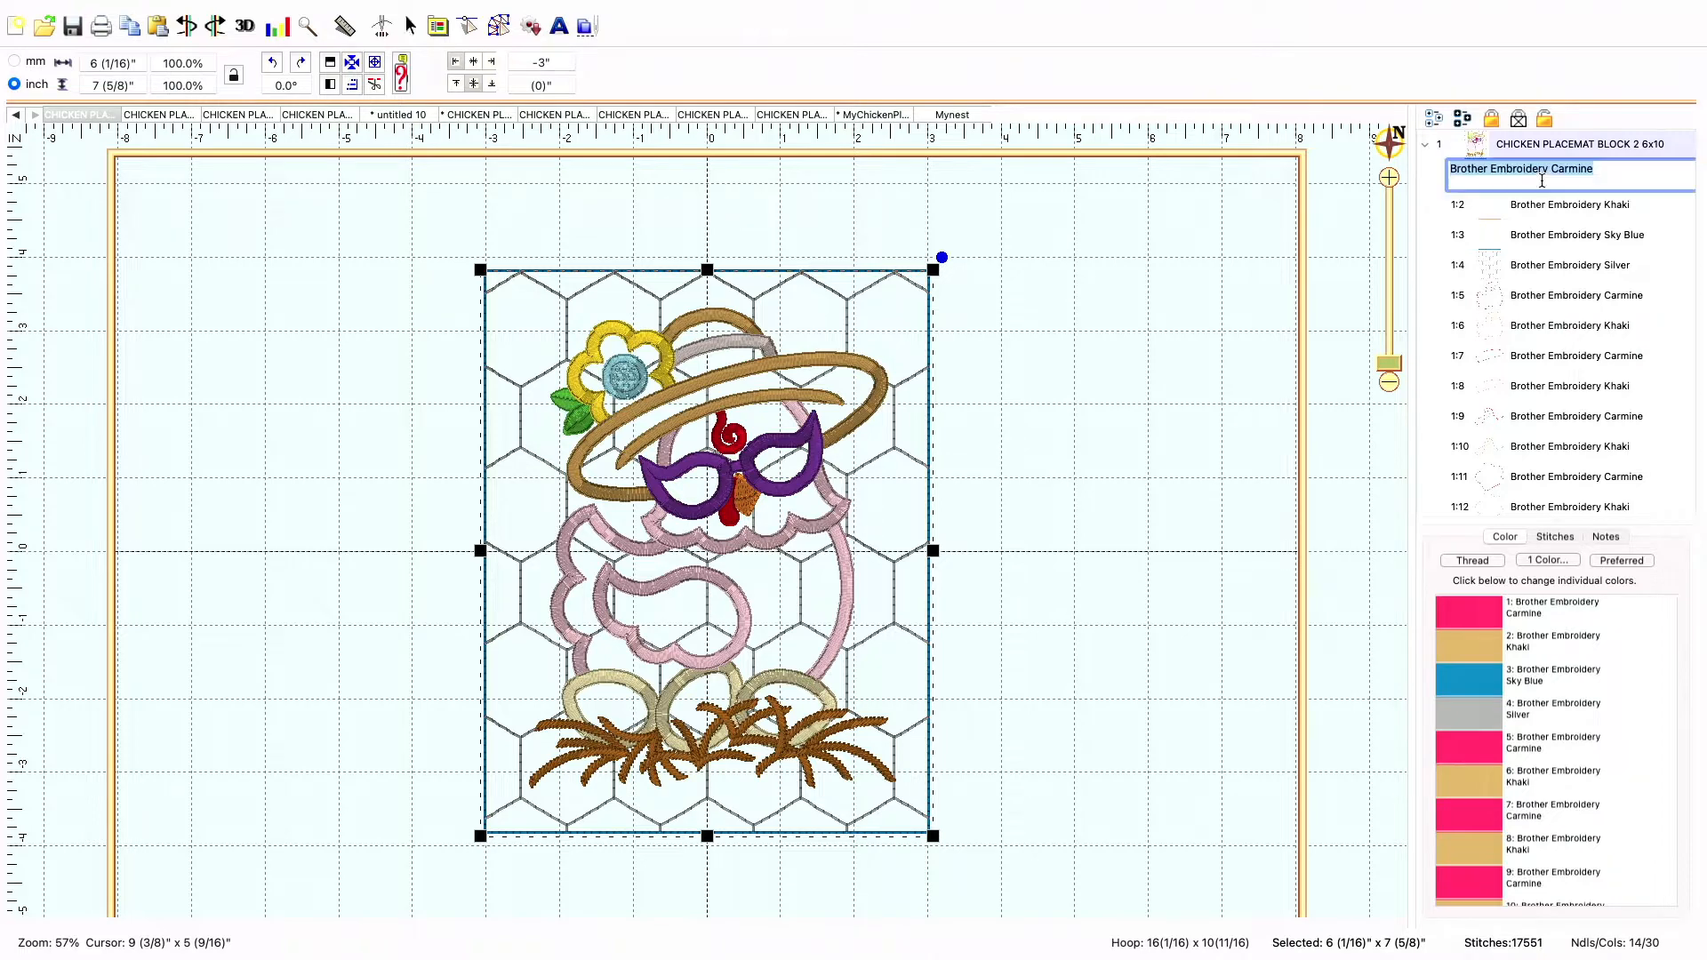
click(383, 33)
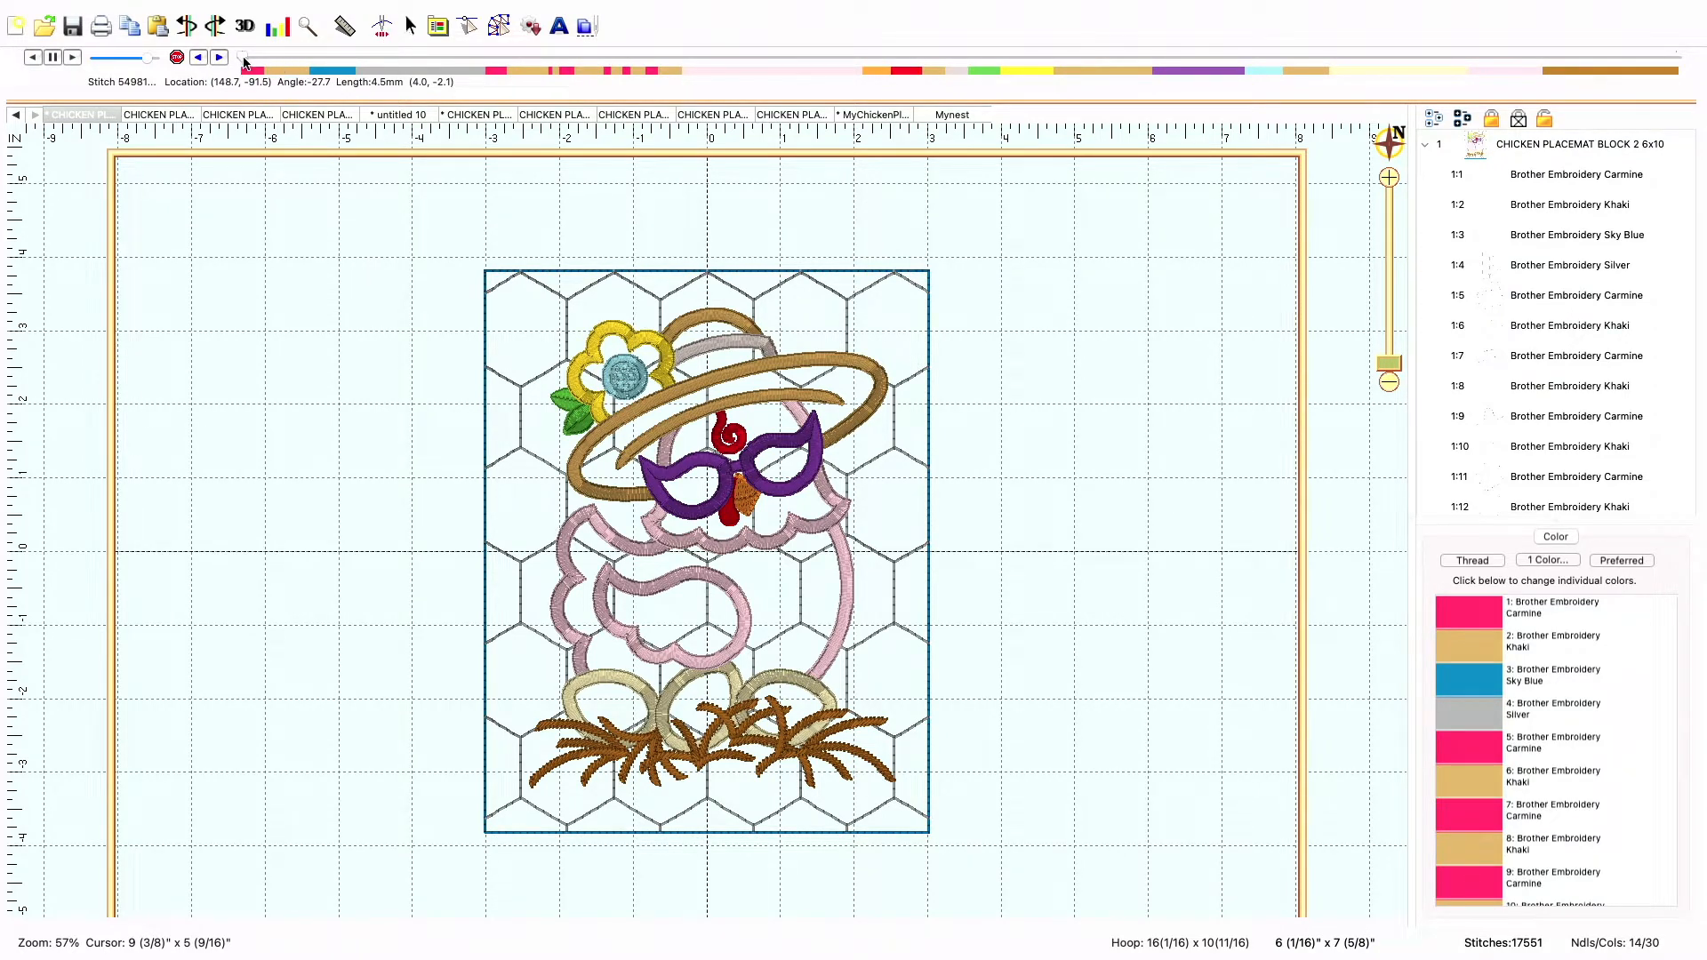
drag(244, 62, 264, 64)
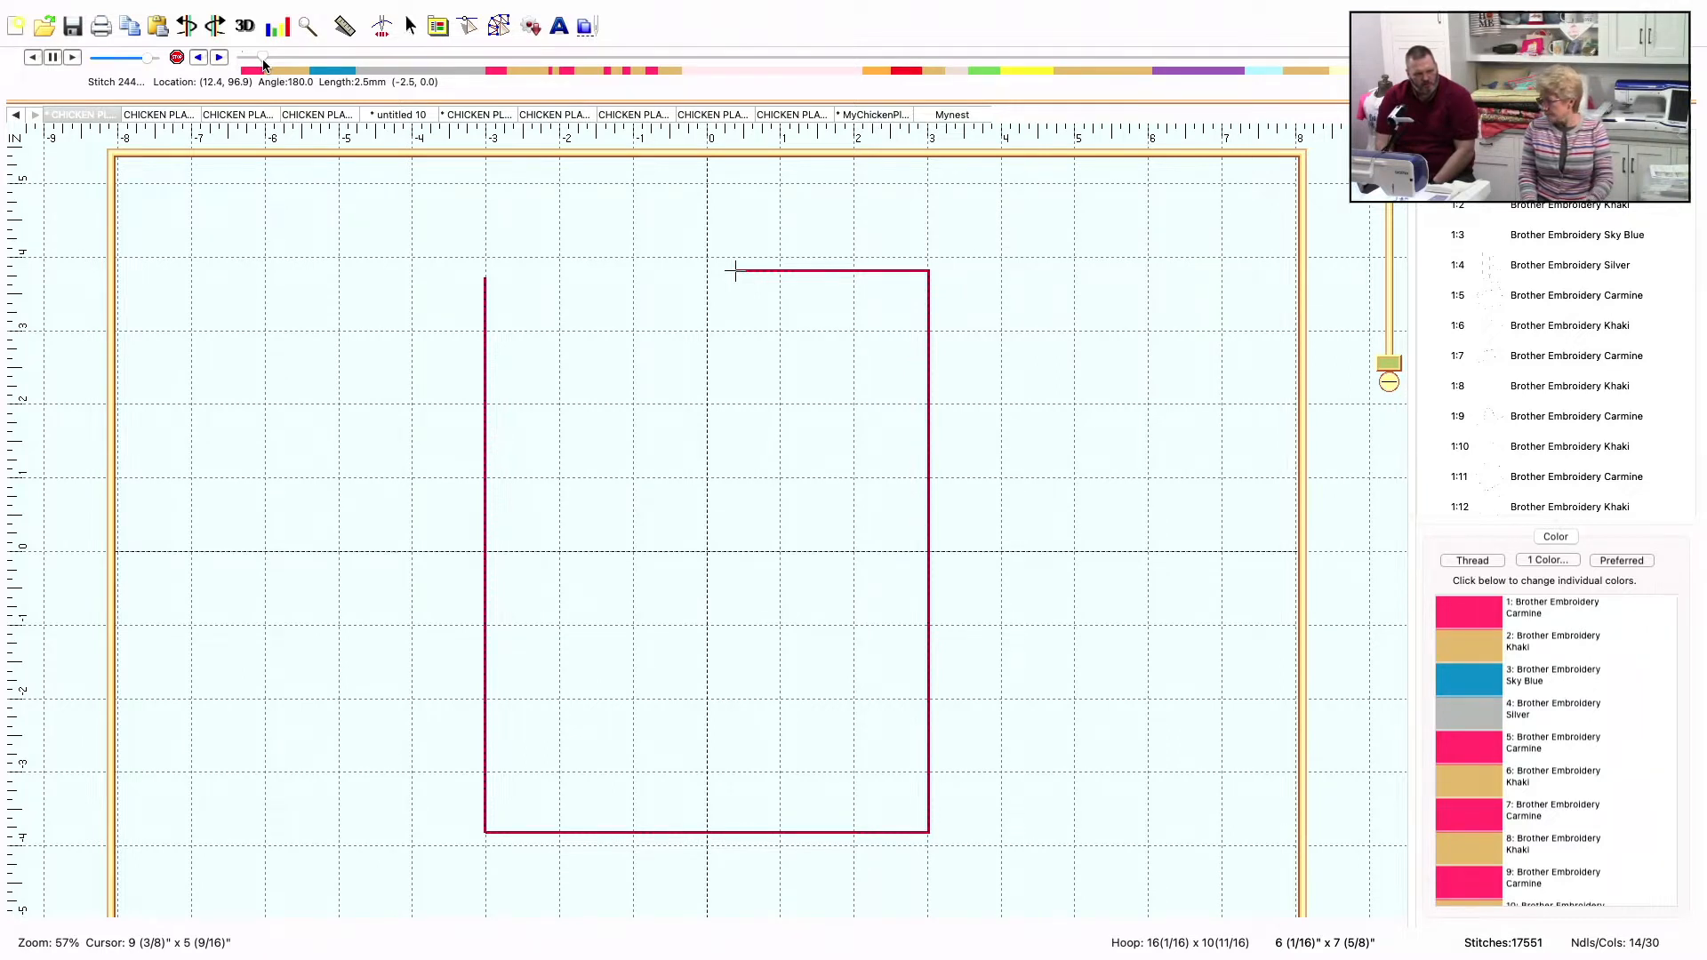
drag(263, 63, 318, 69)
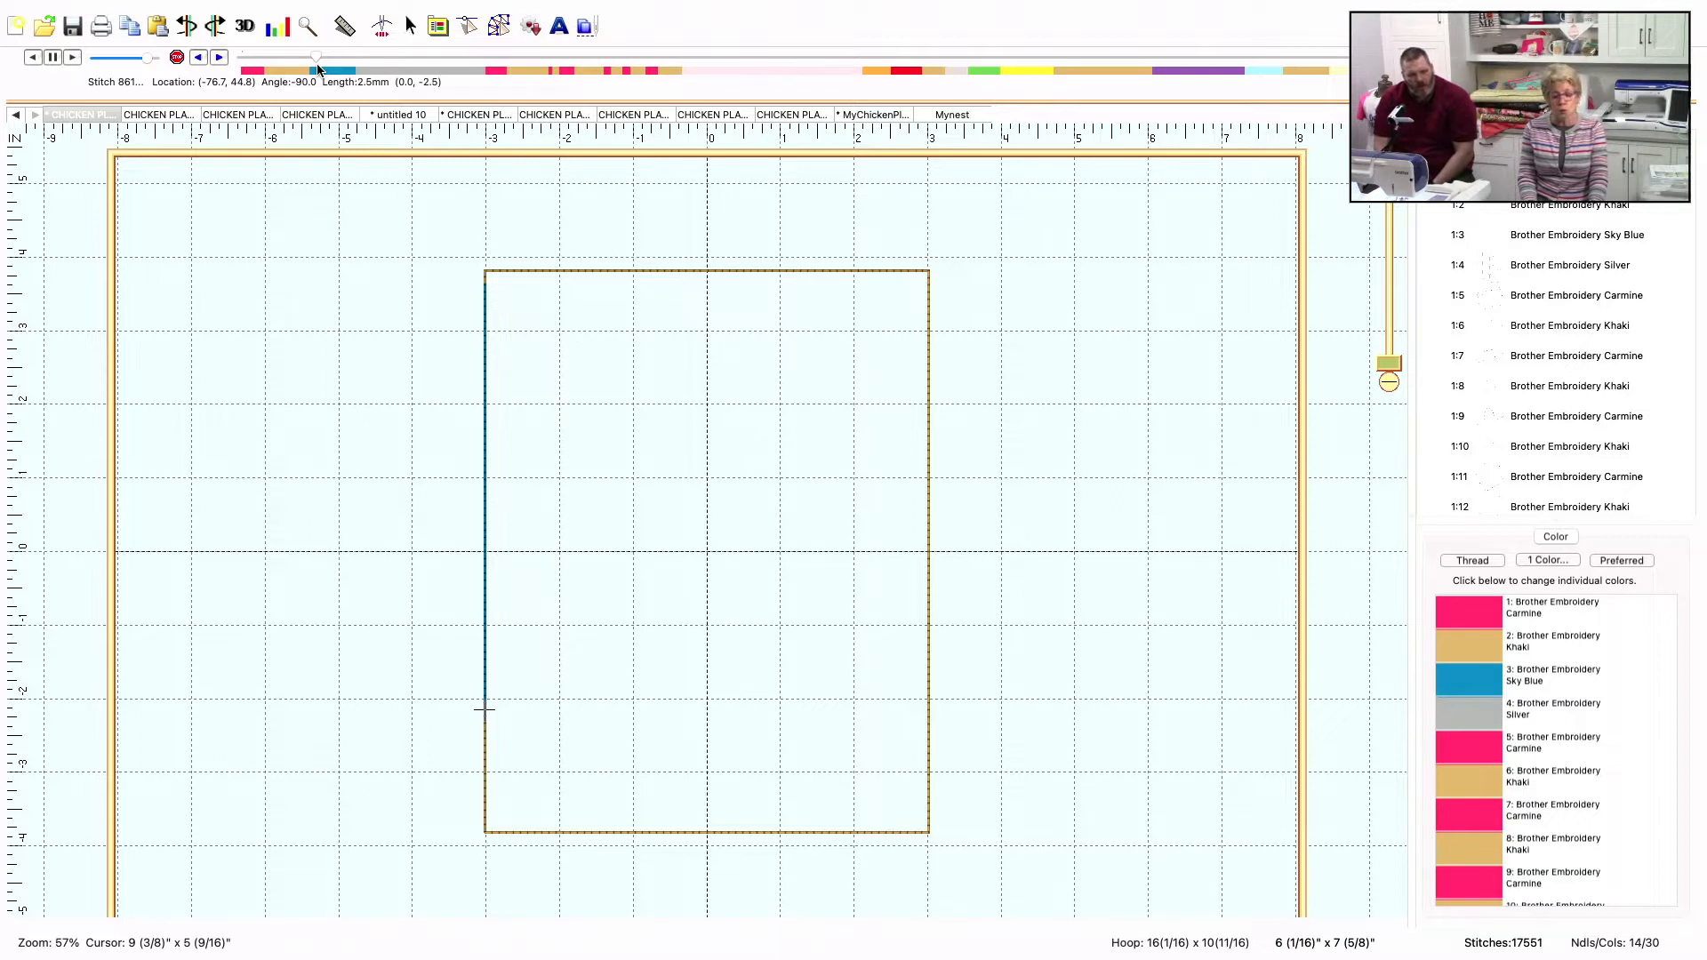
drag(318, 69, 373, 68)
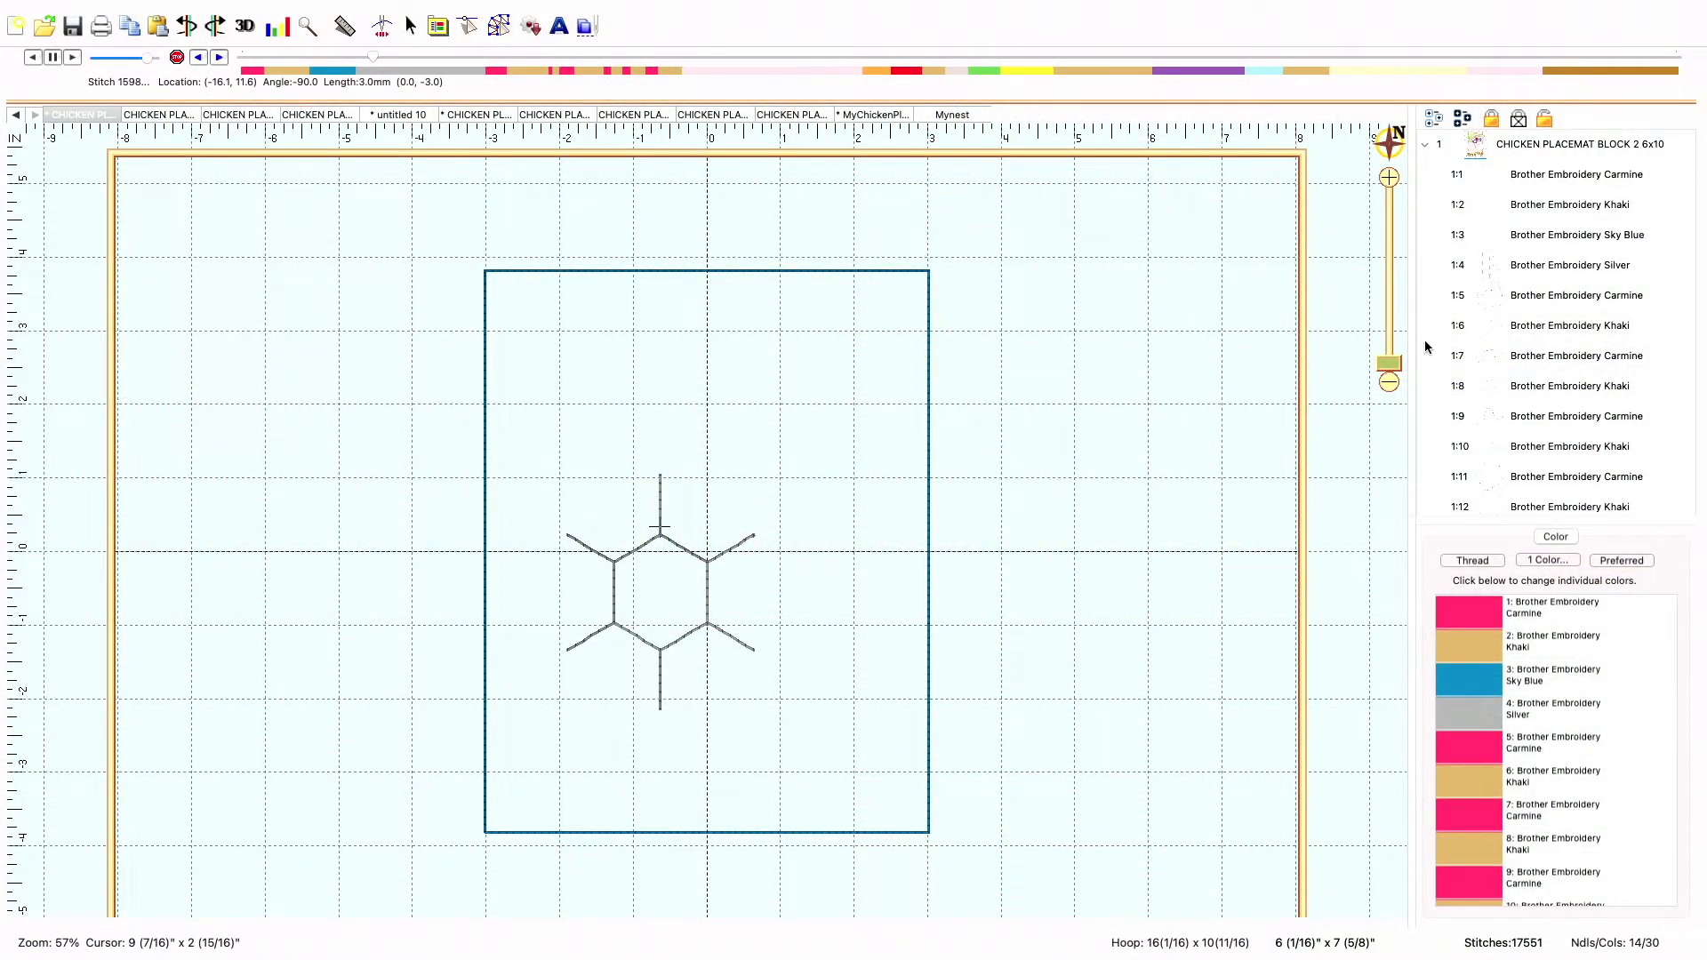
scroll(1502, 359, right, 1)
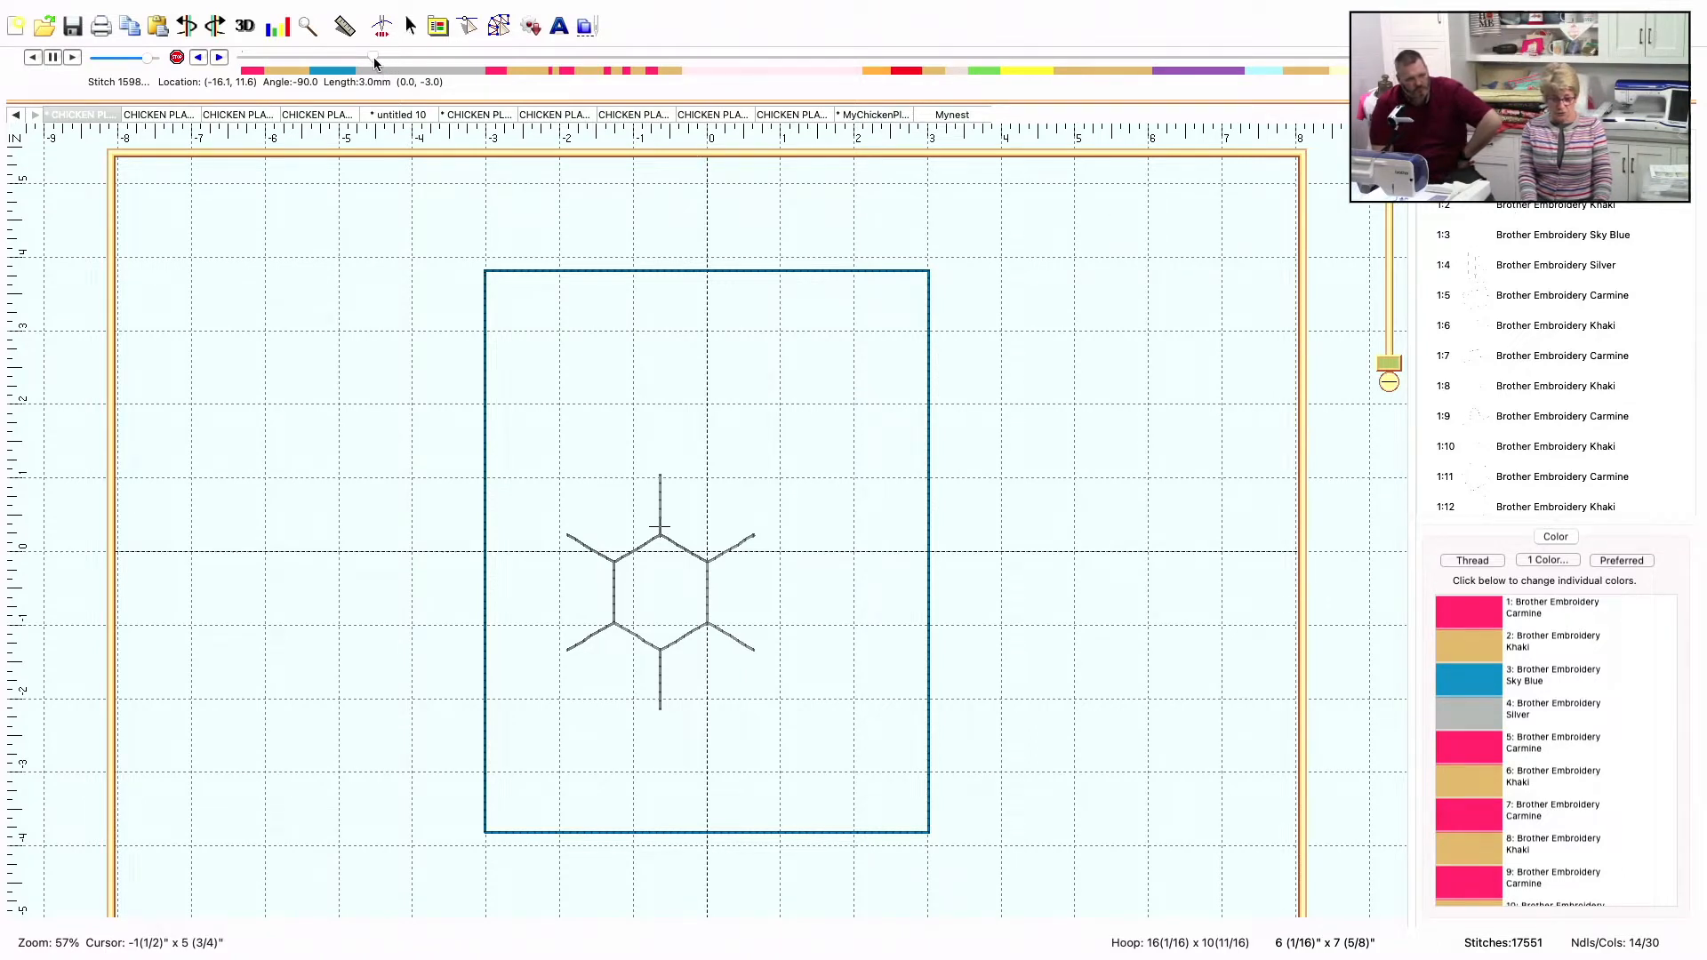
drag(375, 58, 442, 69)
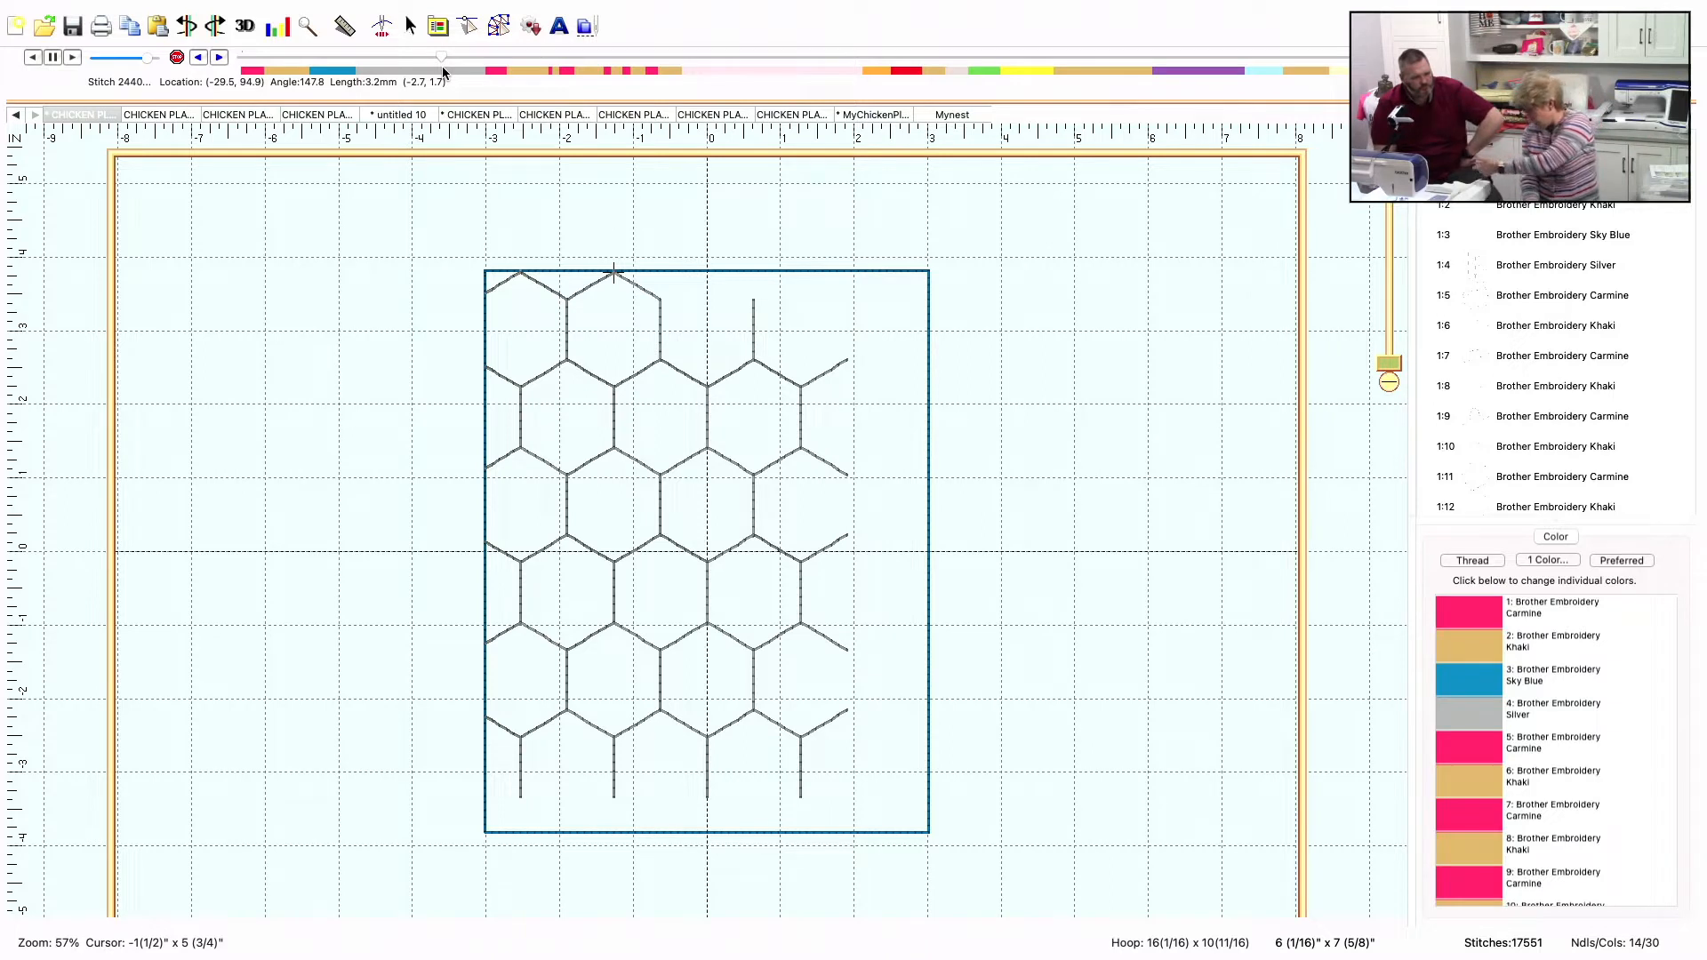
drag(443, 69, 495, 74)
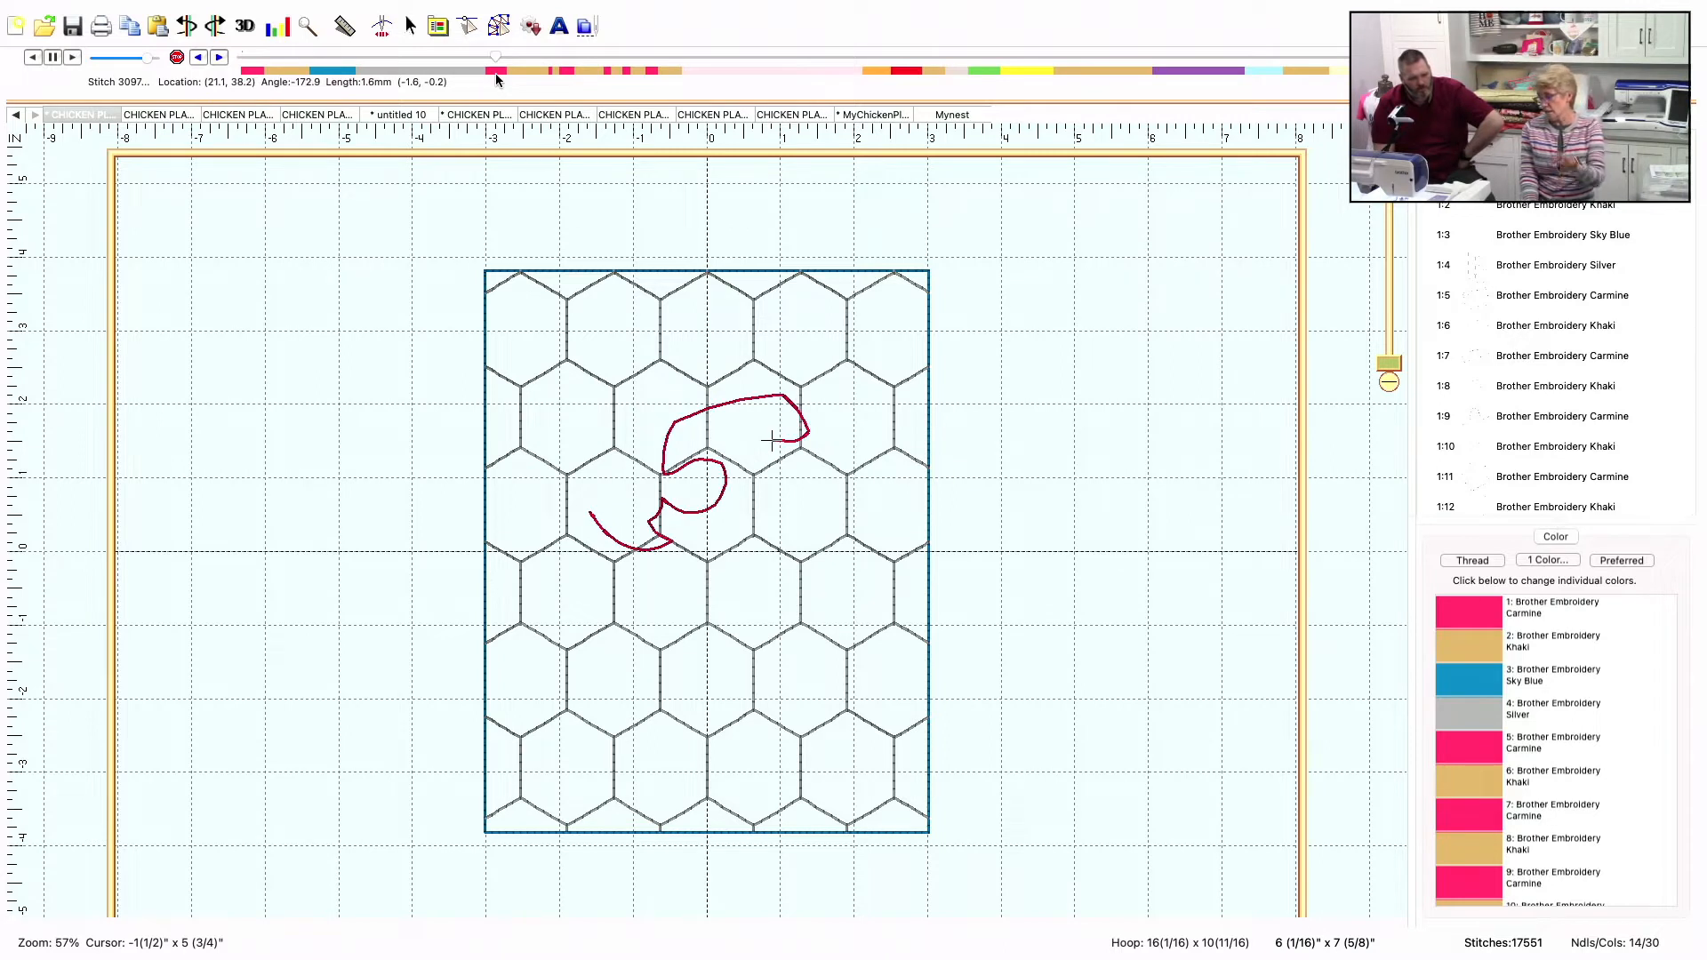
drag(495, 73, 510, 77)
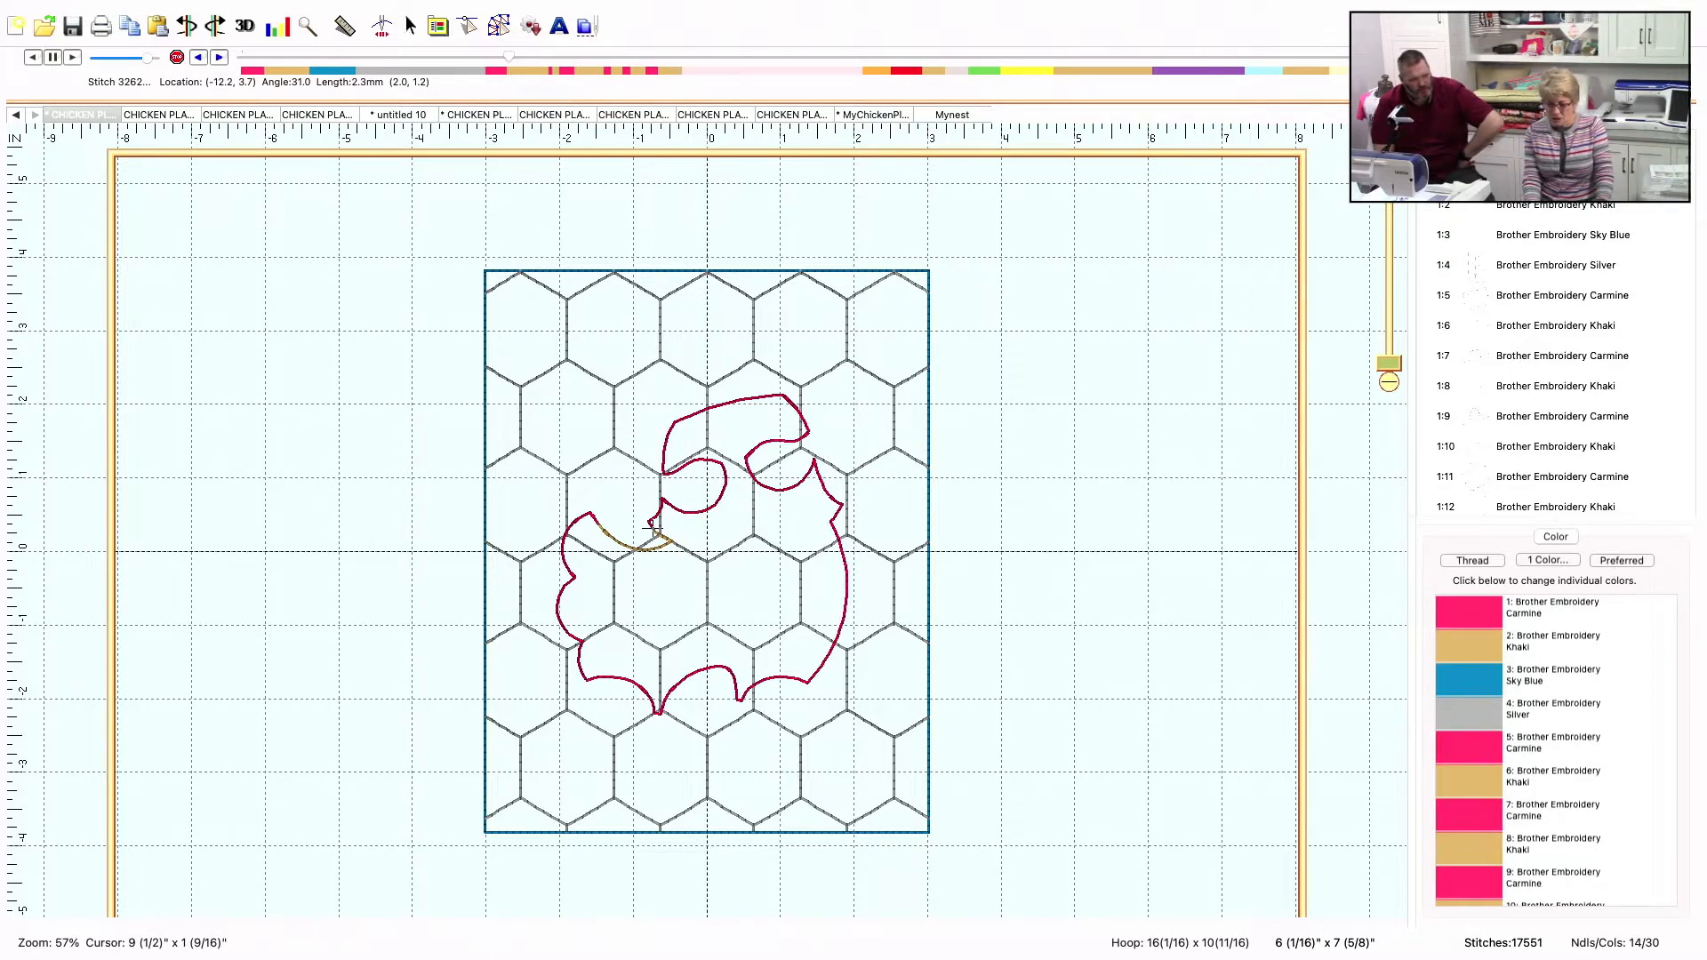
Convert the threads of the entire chicken placemat design to the preferred Floriani thread palette
click(1521, 145)
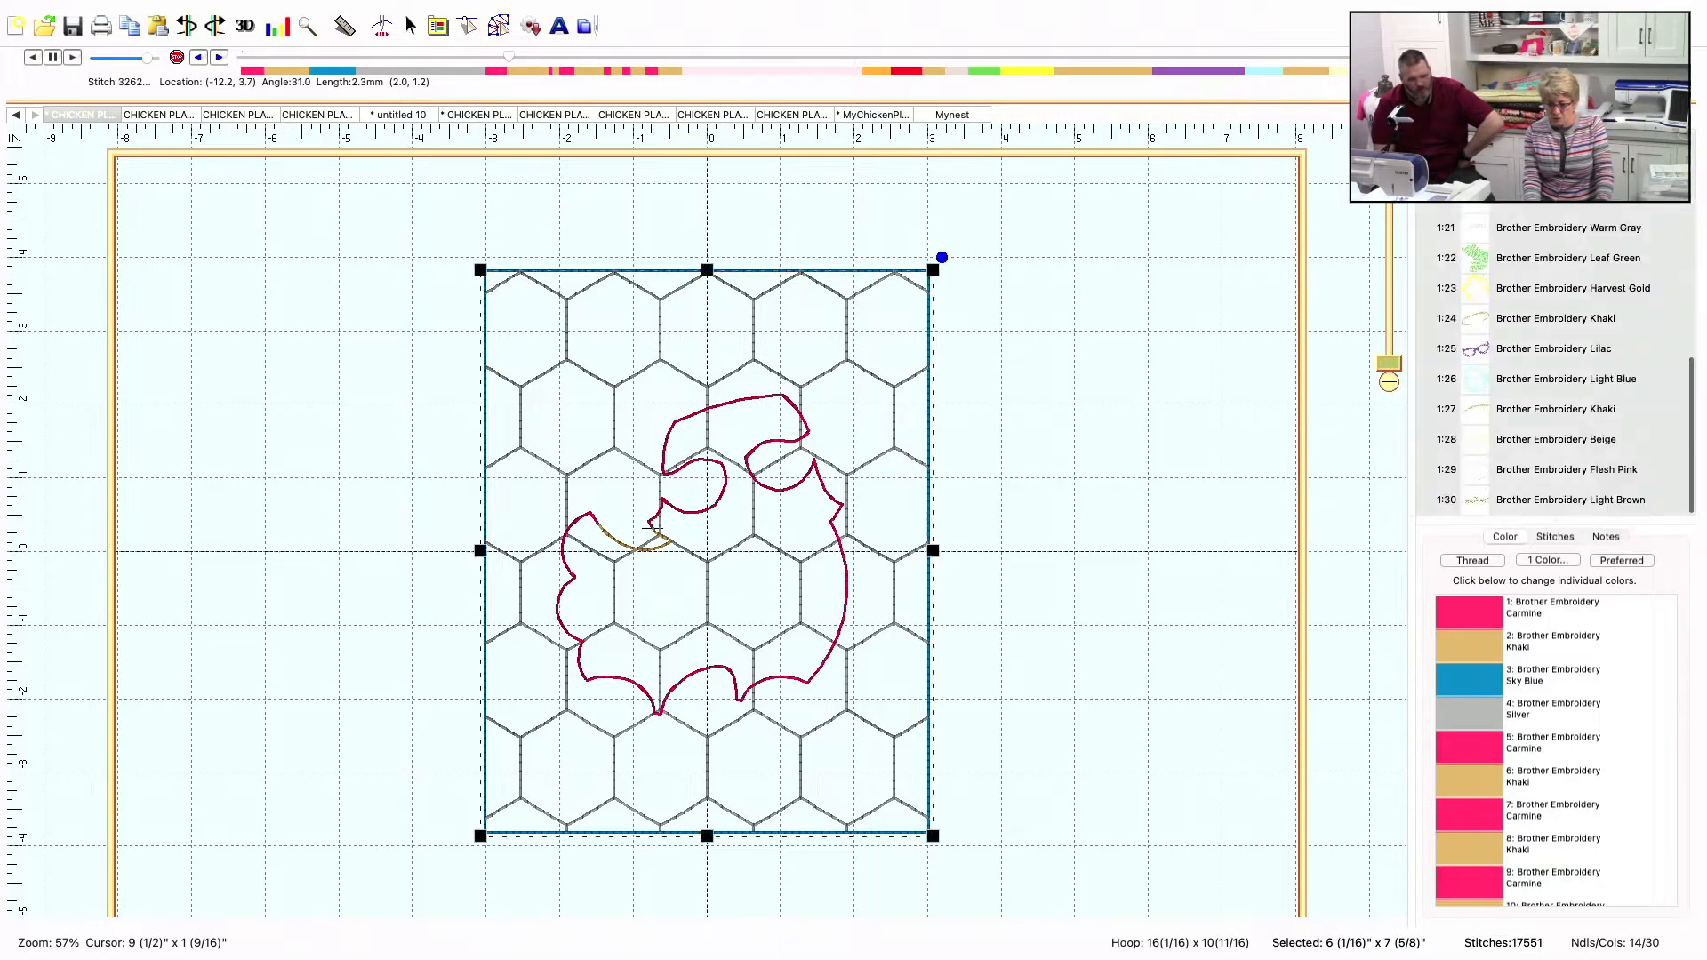
click(1622, 562)
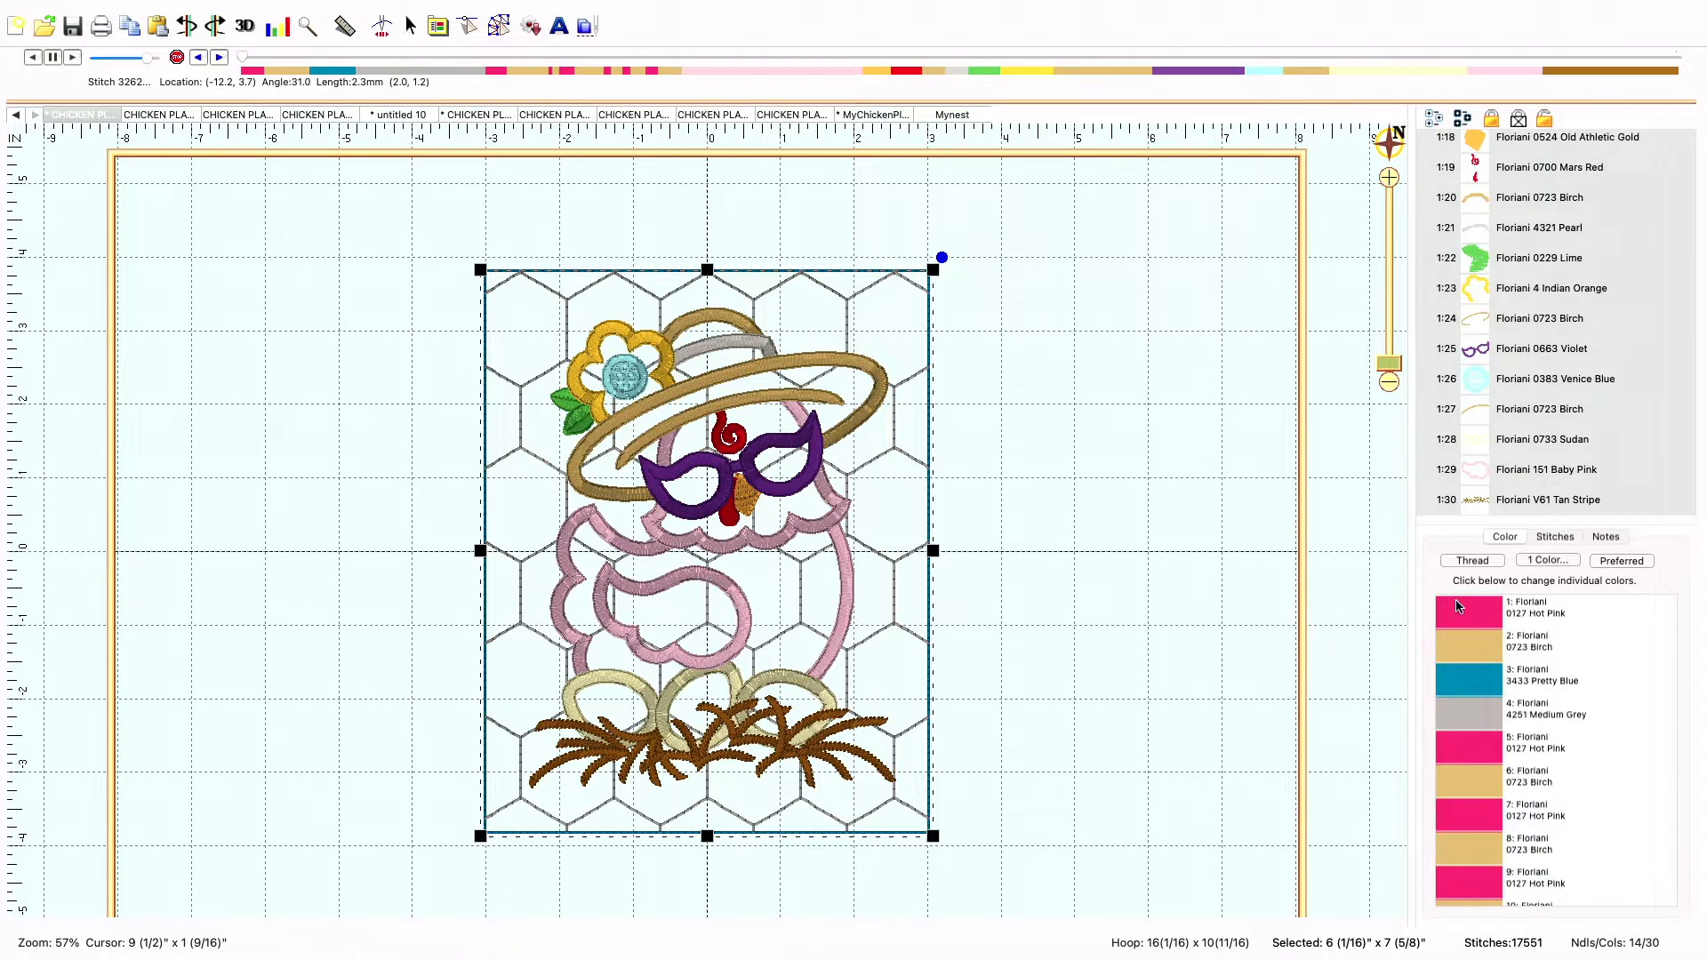
click(1484, 619)
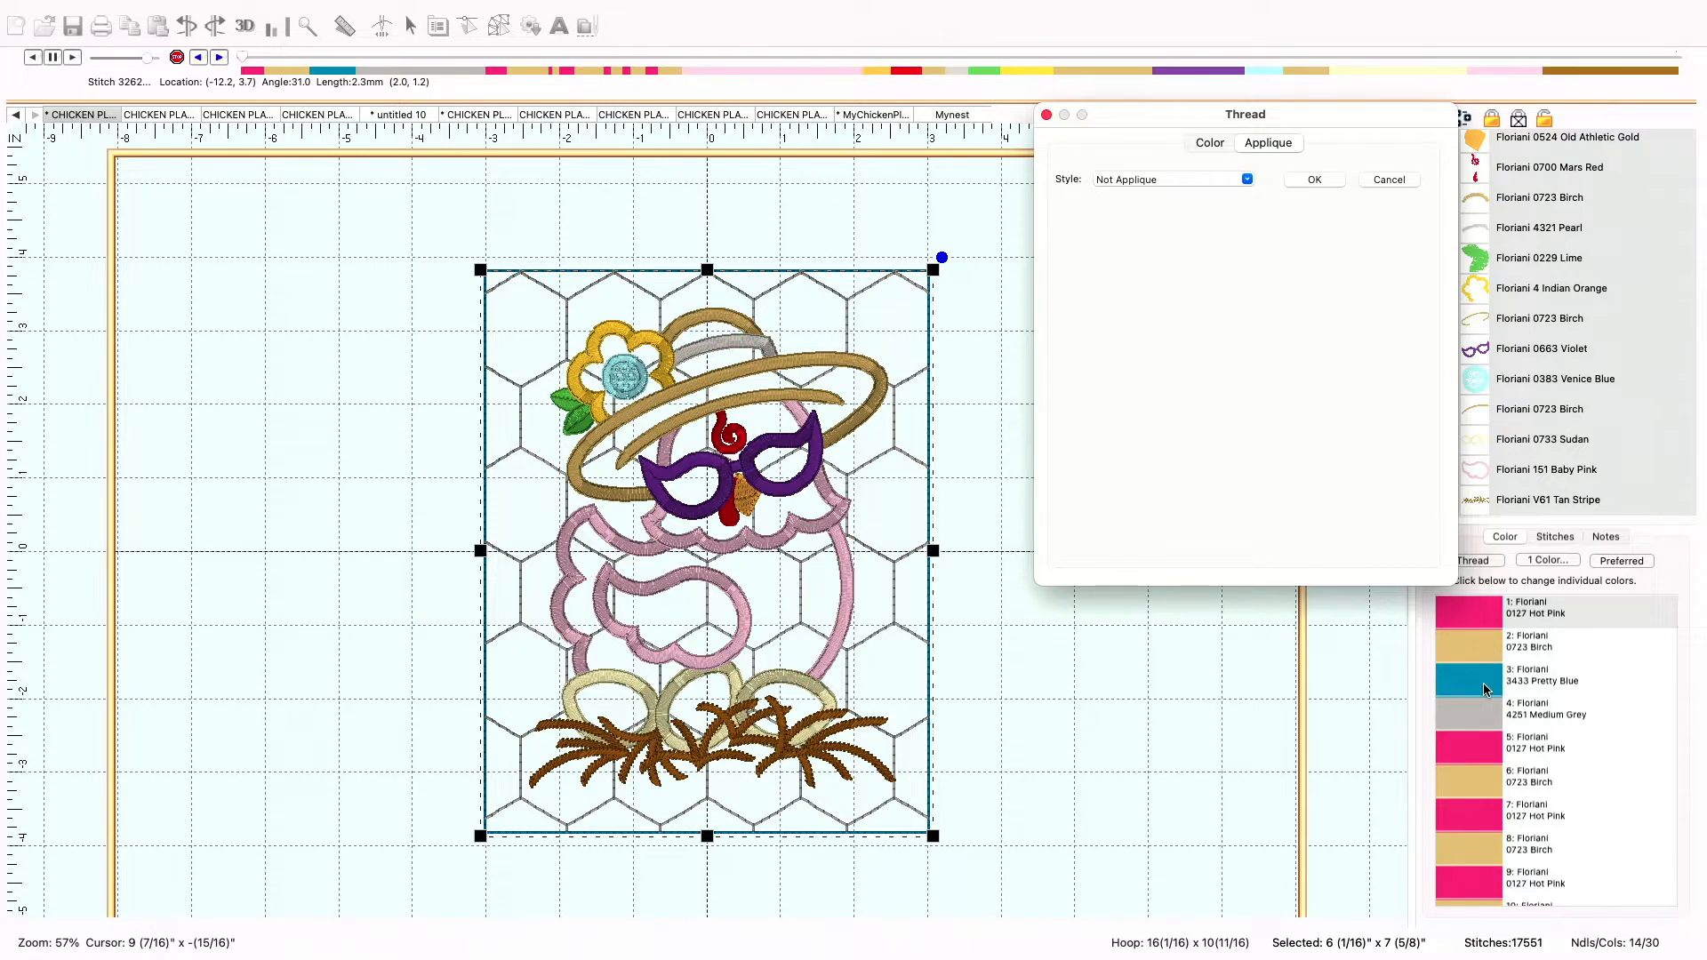
click(1390, 181)
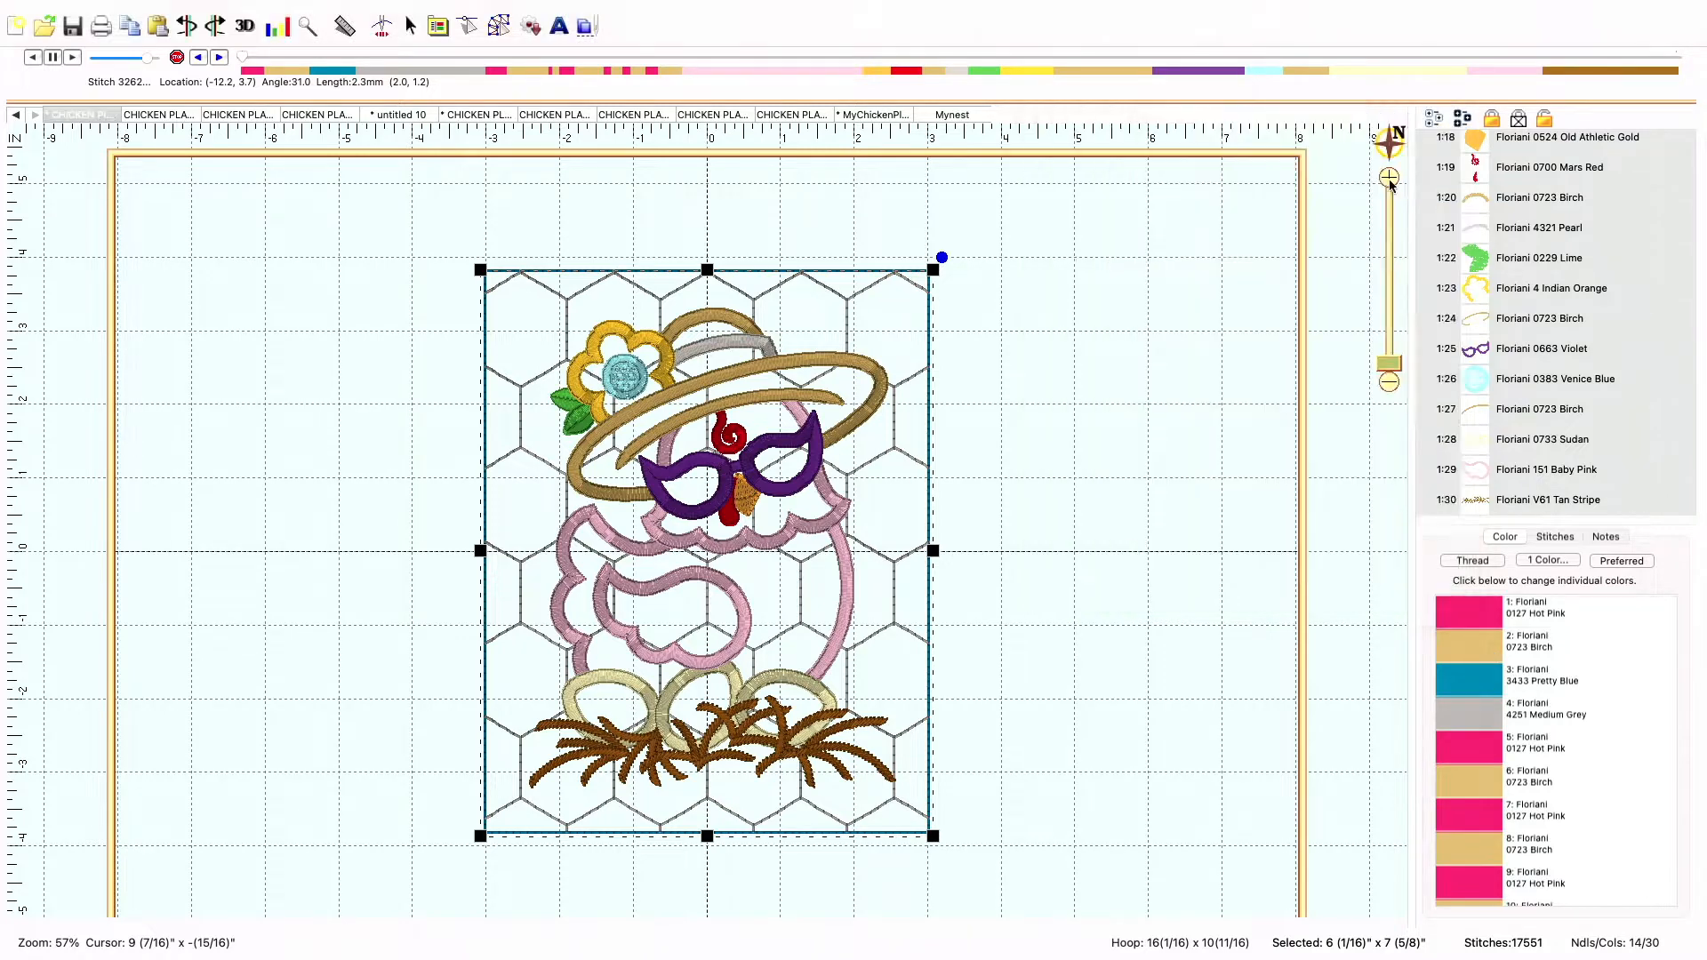
click(1470, 619)
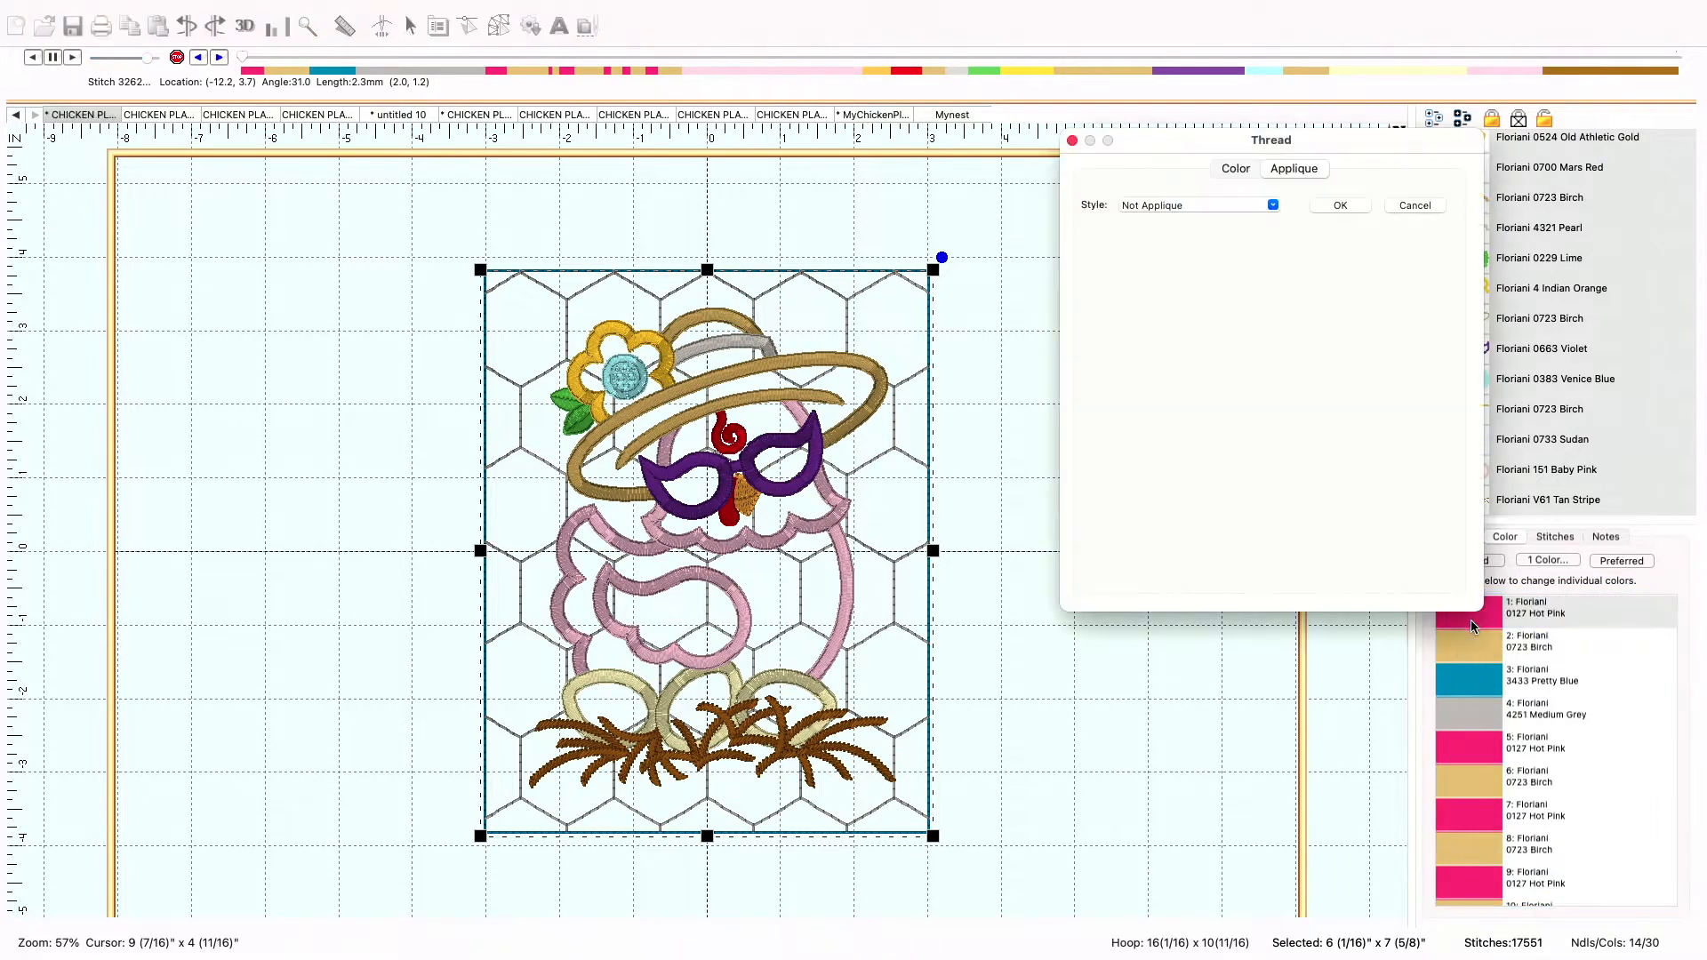
click(1072, 141)
Try to apply the preferred thread palette to the whole design again
click(1499, 204)
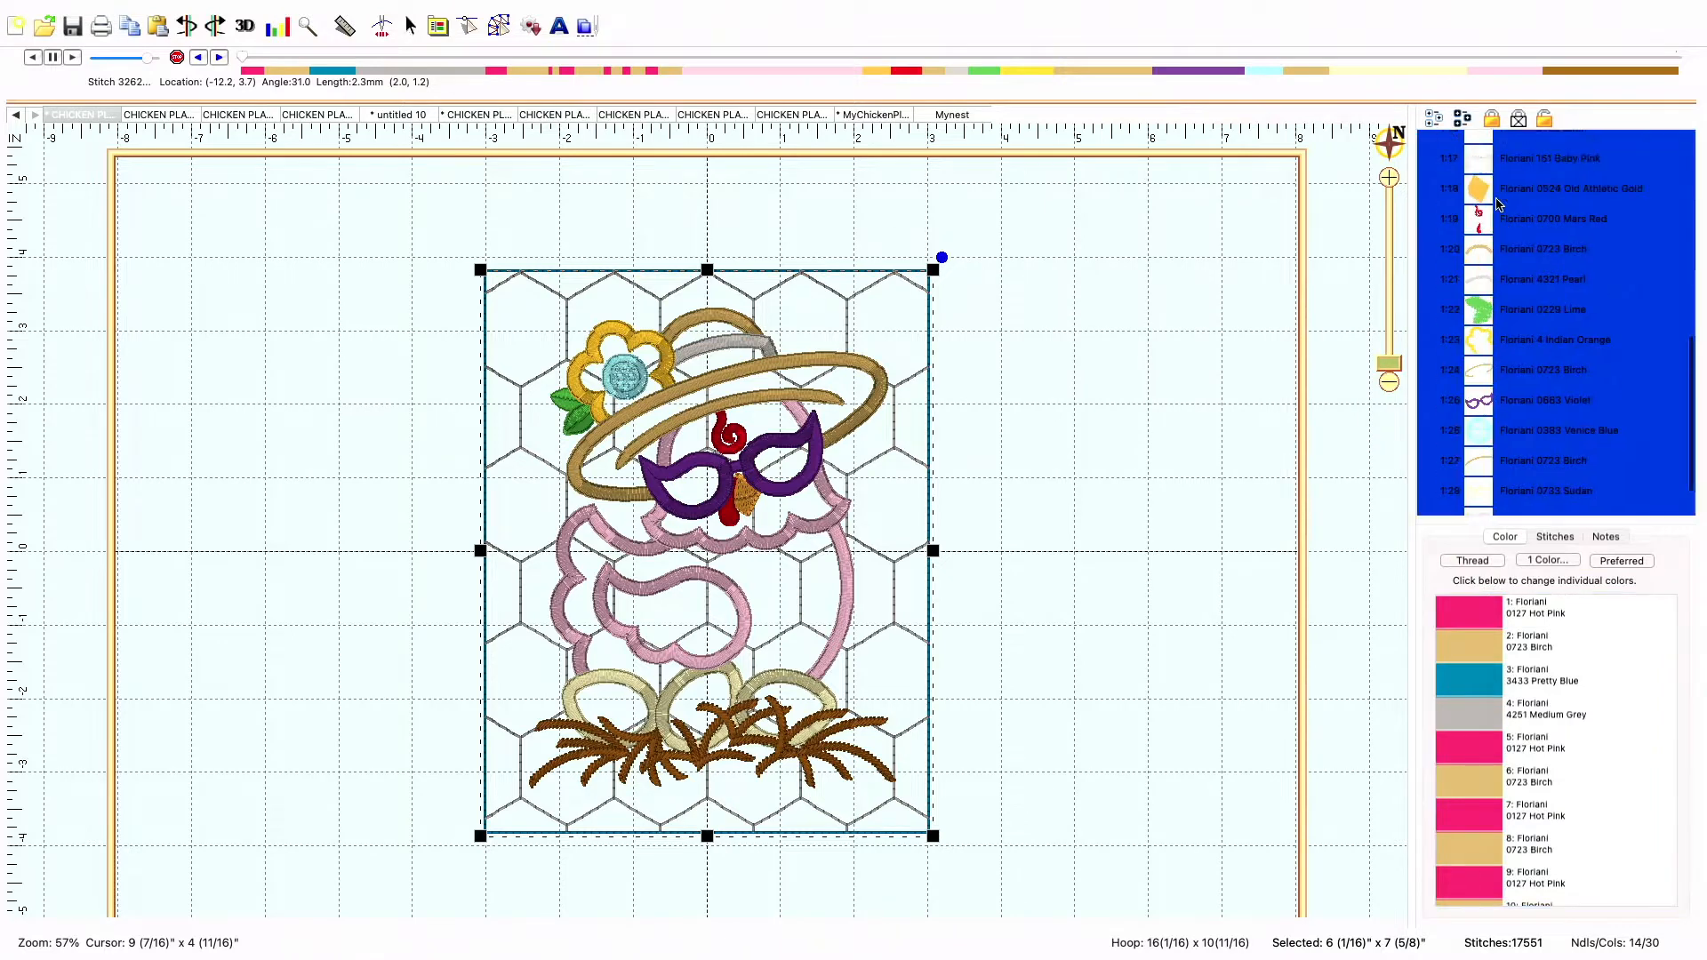
scroll(1503, 203, down, 1)
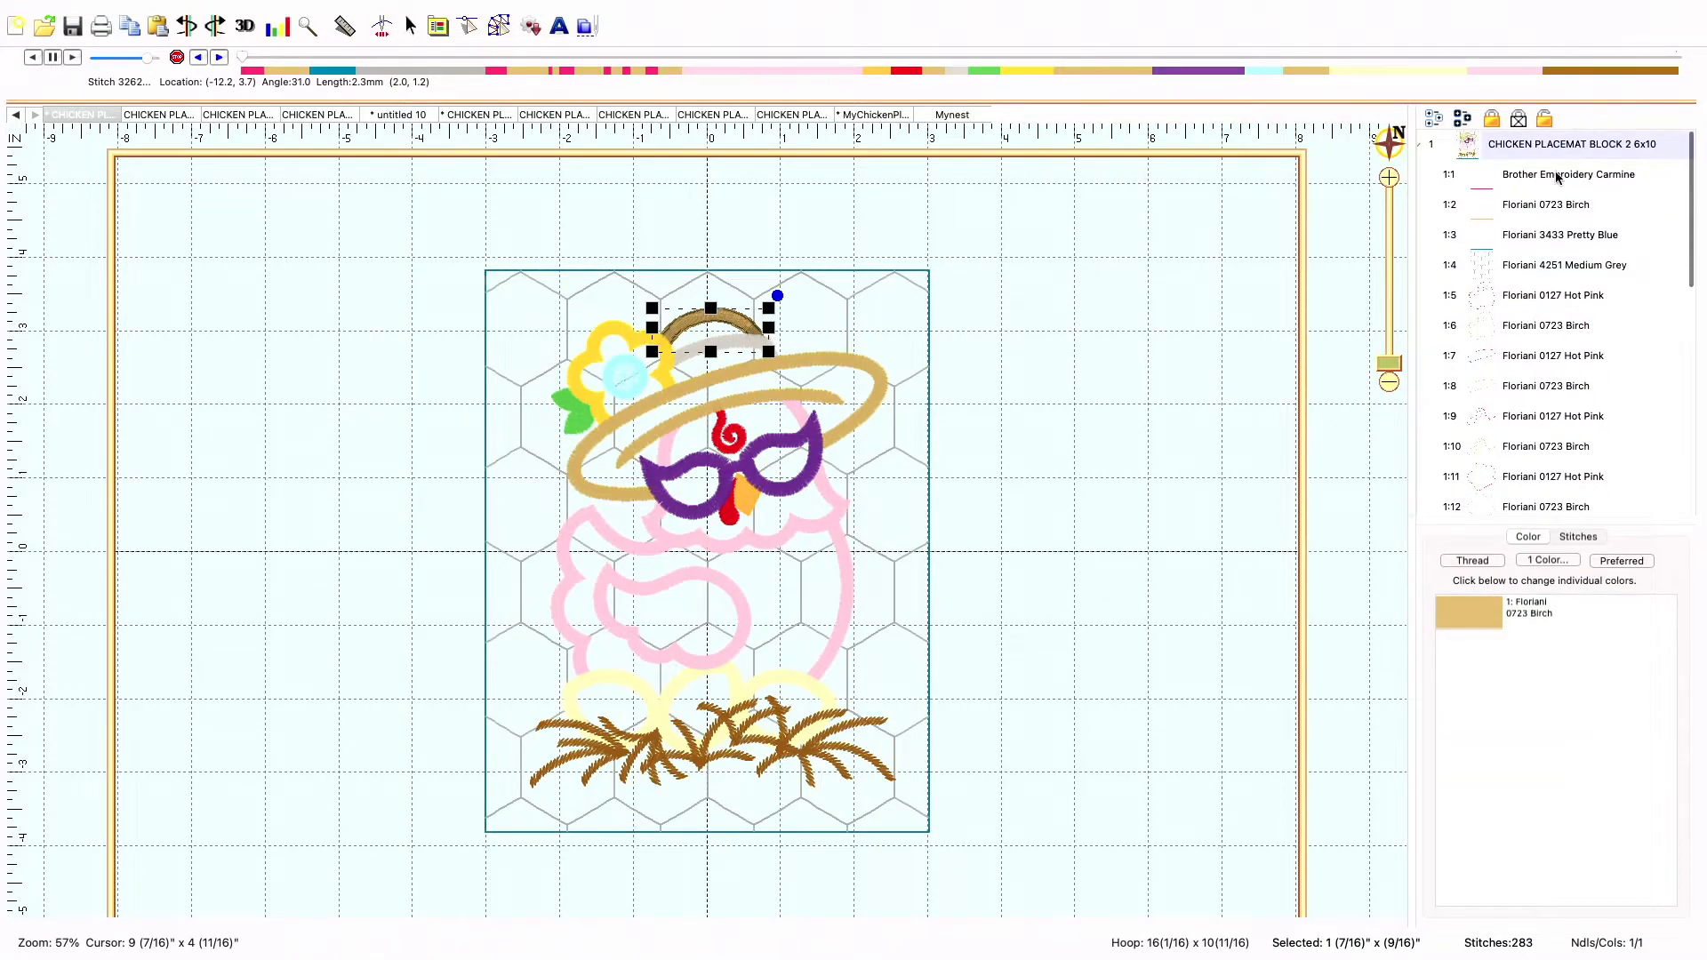
click(1476, 149)
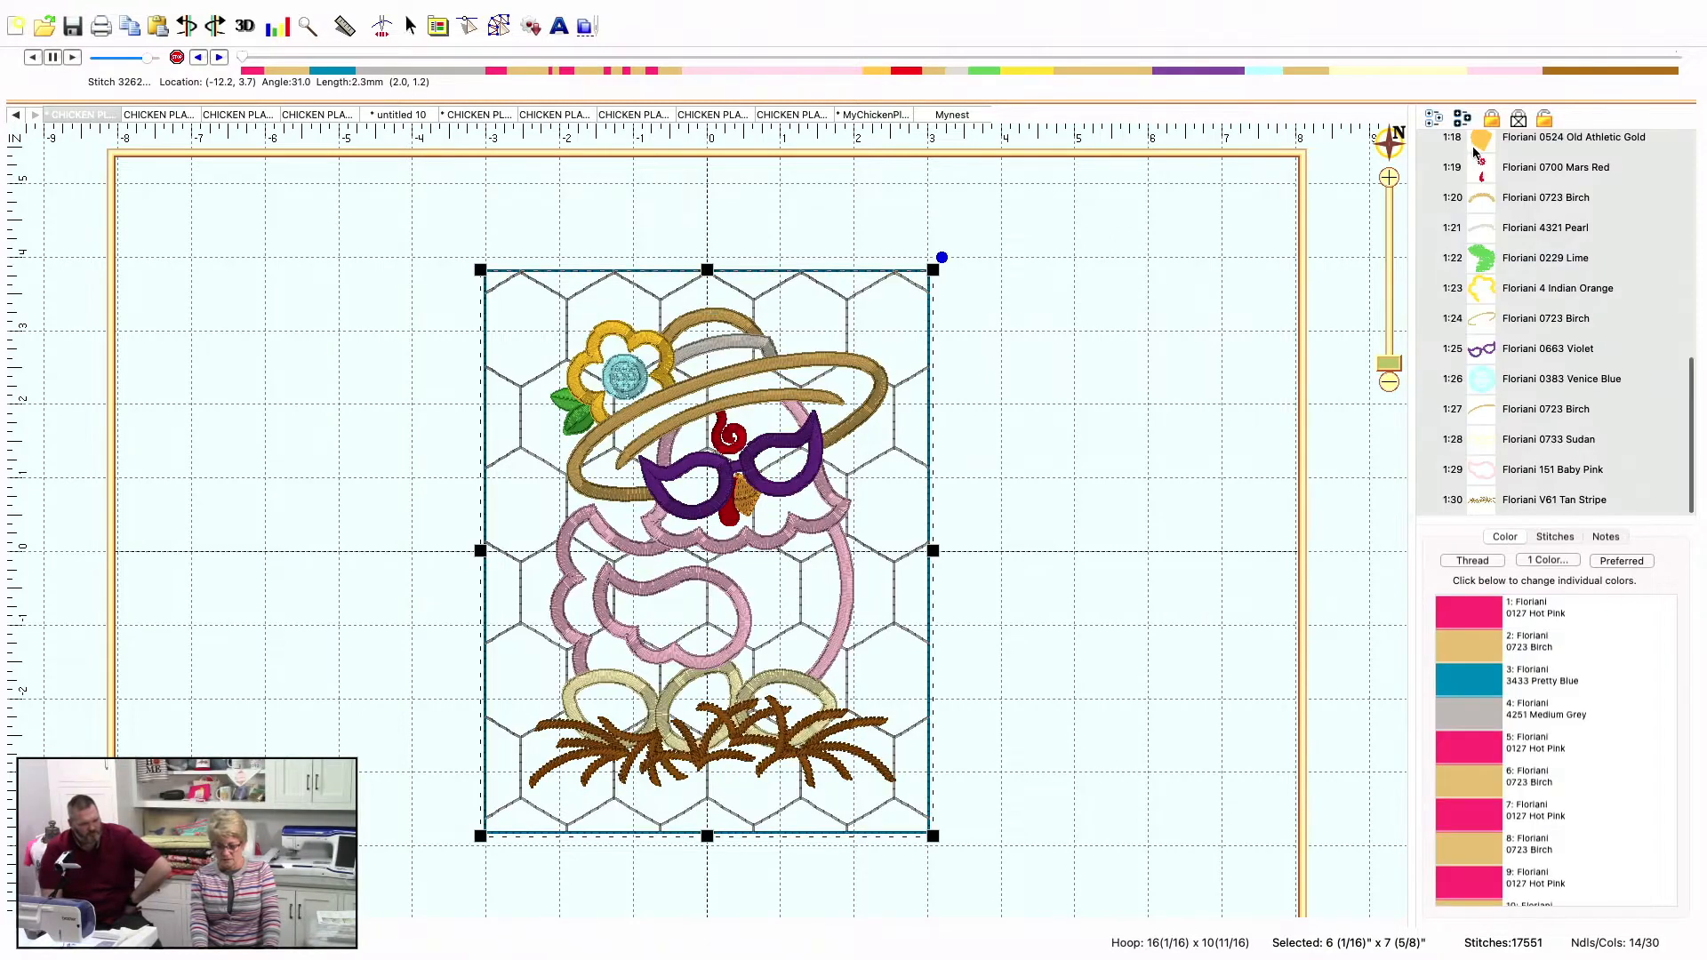
click(1618, 564)
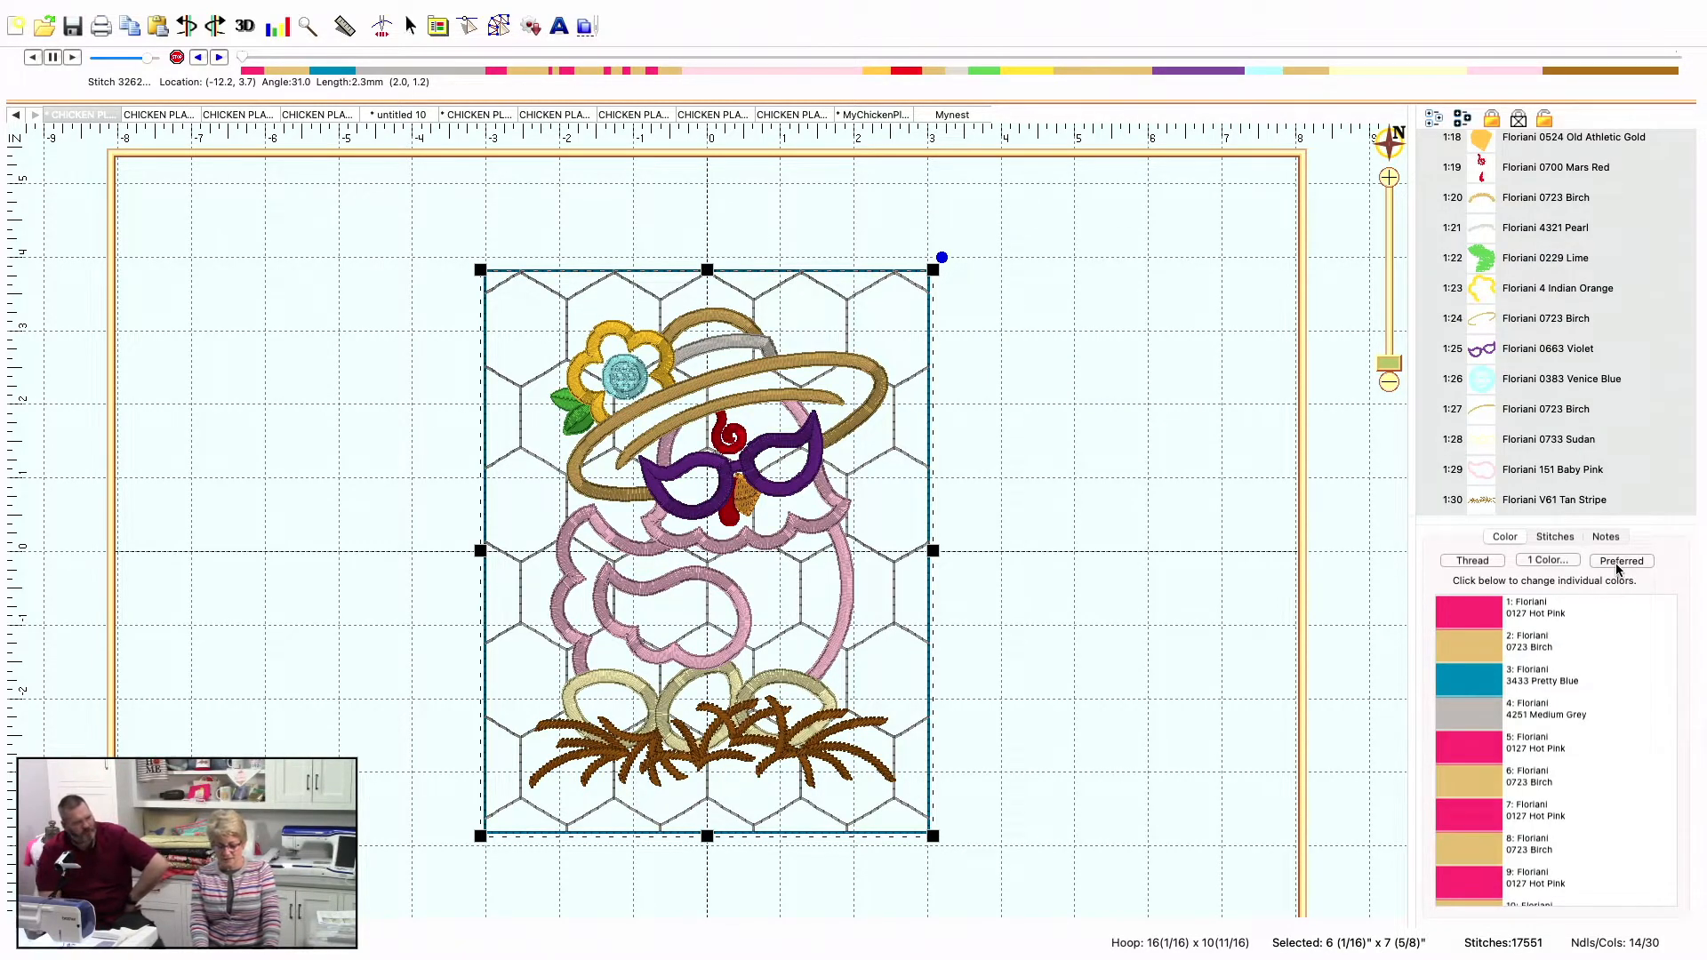
click(1485, 145)
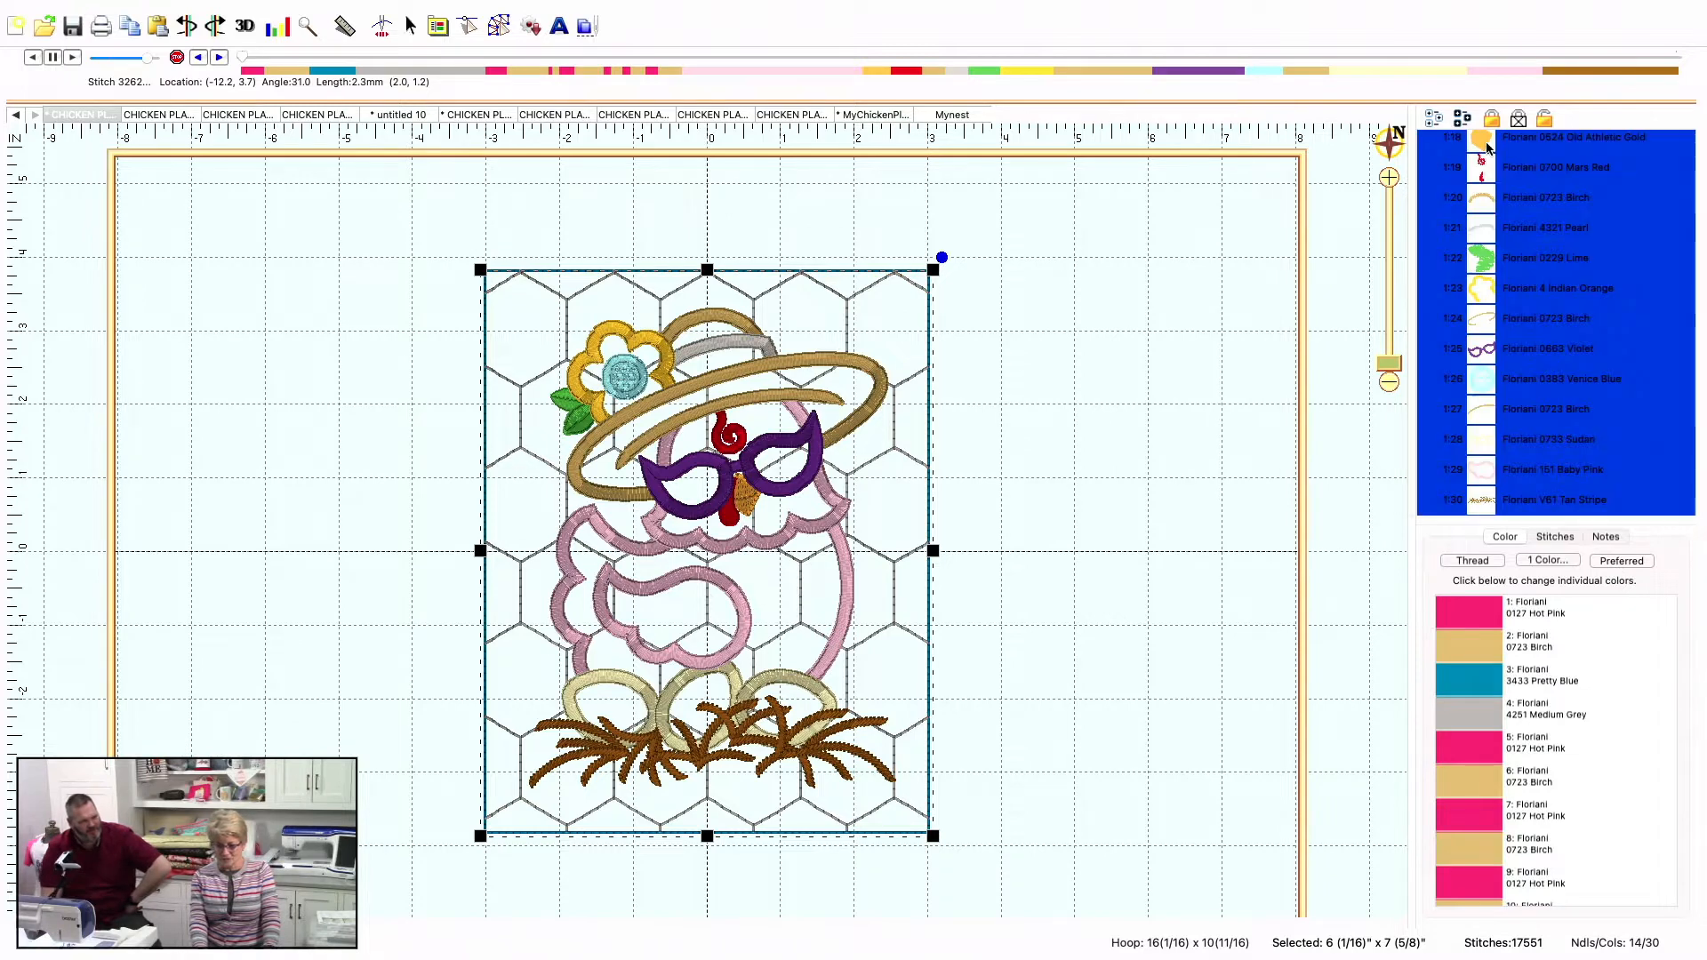
click(1484, 149)
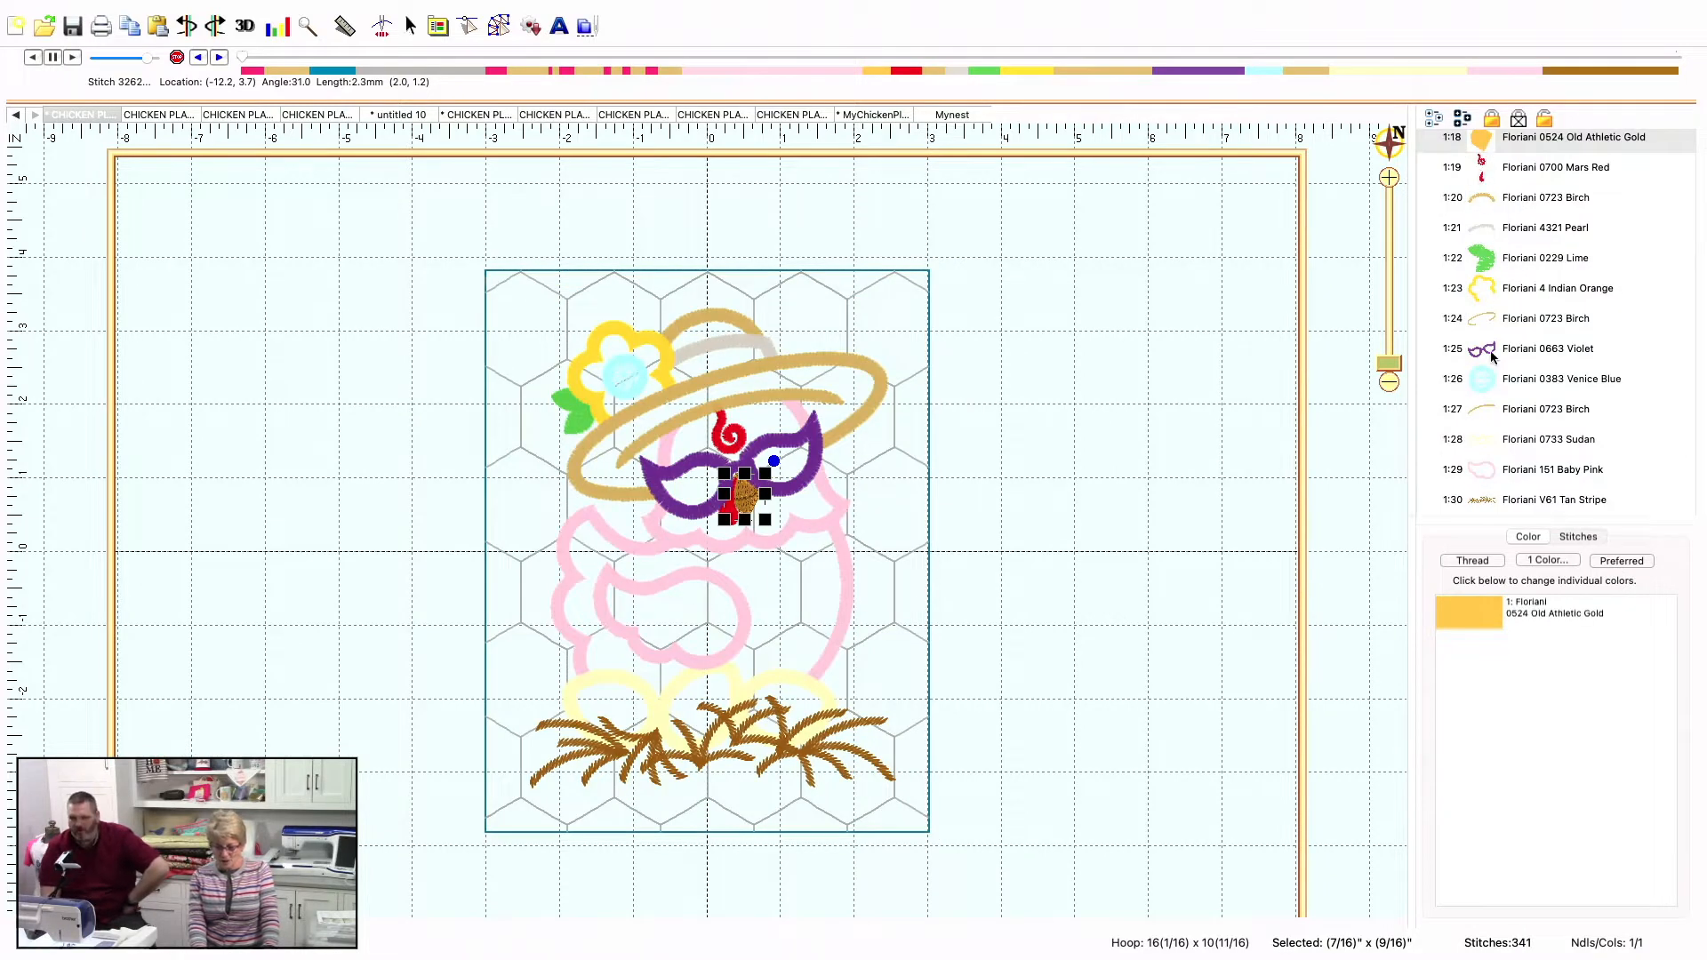
Inspect the Birch 1:8 and Hot Pink 1:7 outline segments beneath the hat in the design's color list
scroll(1490, 294, up, 3)
scroll(1491, 356, up, 15)
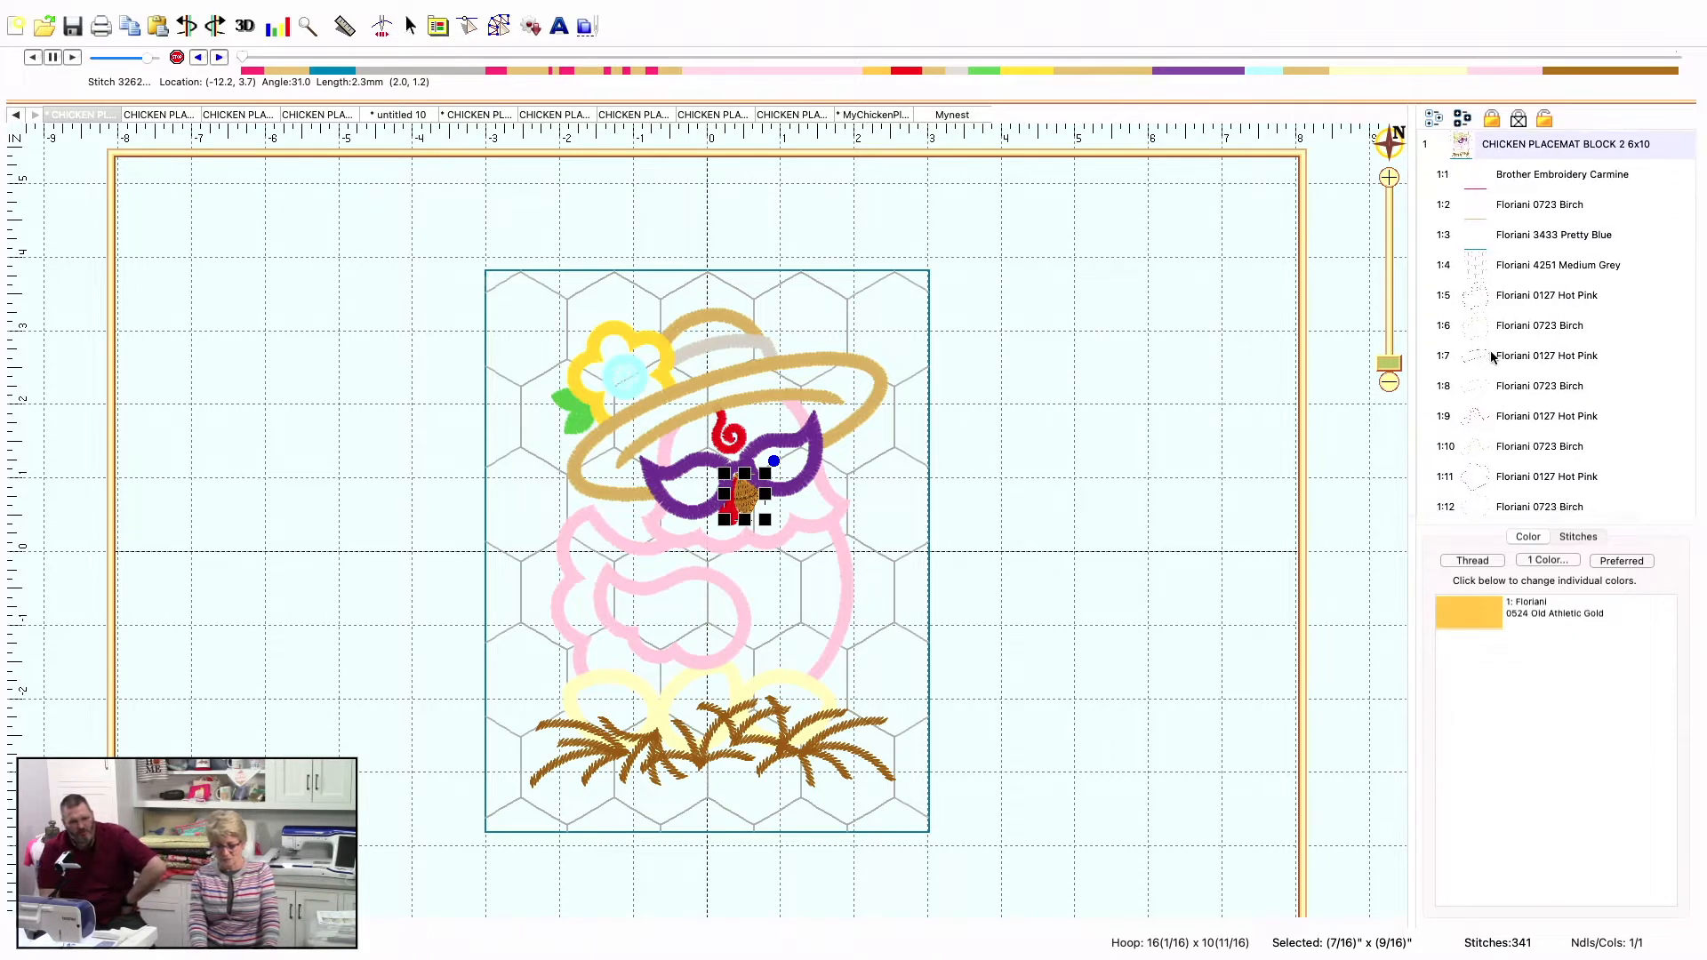
scroll(1491, 356, left, 2)
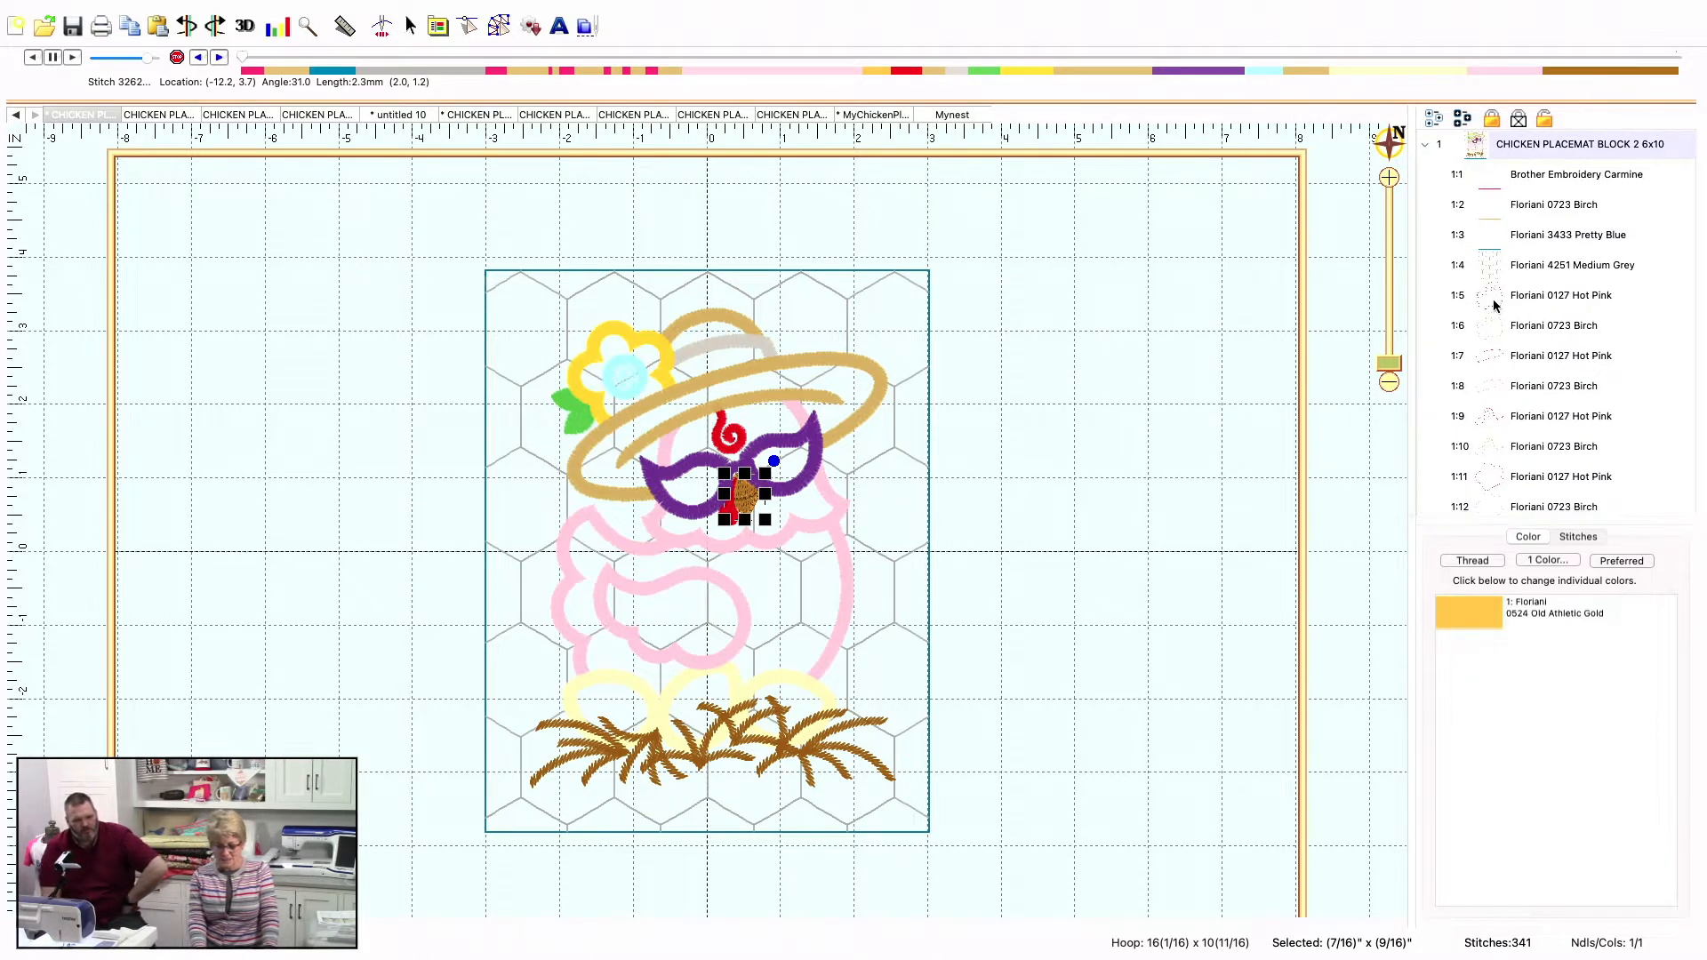
scroll(1527, 322, down, 2)
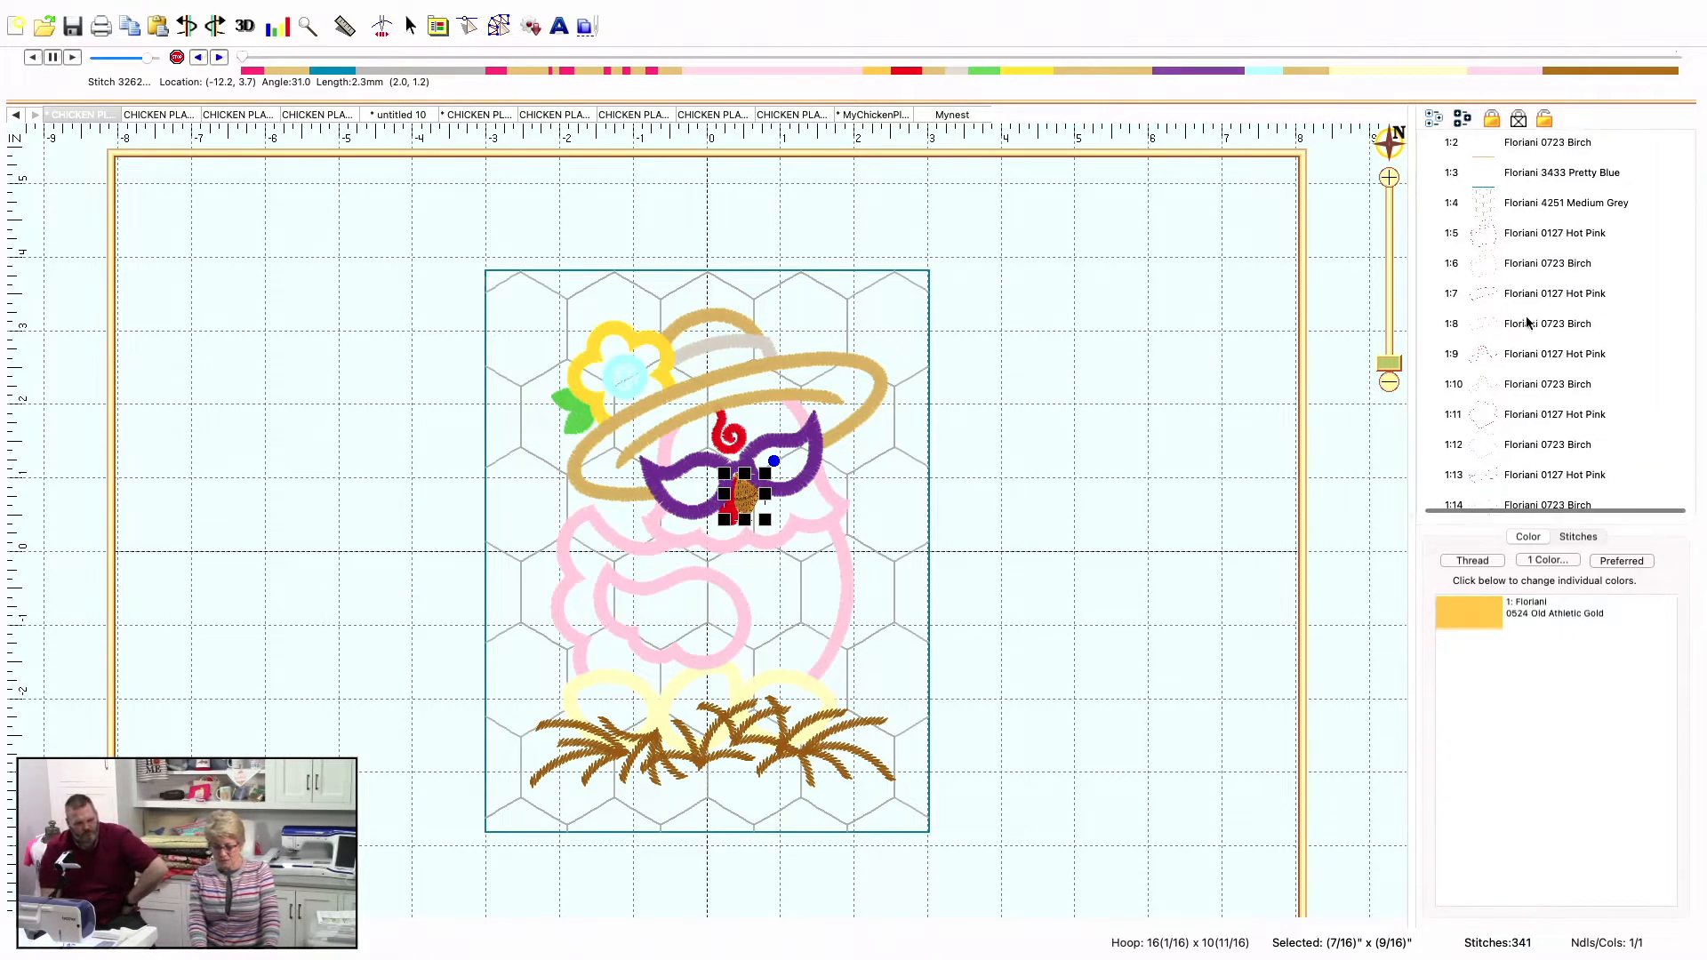
click(1526, 324)
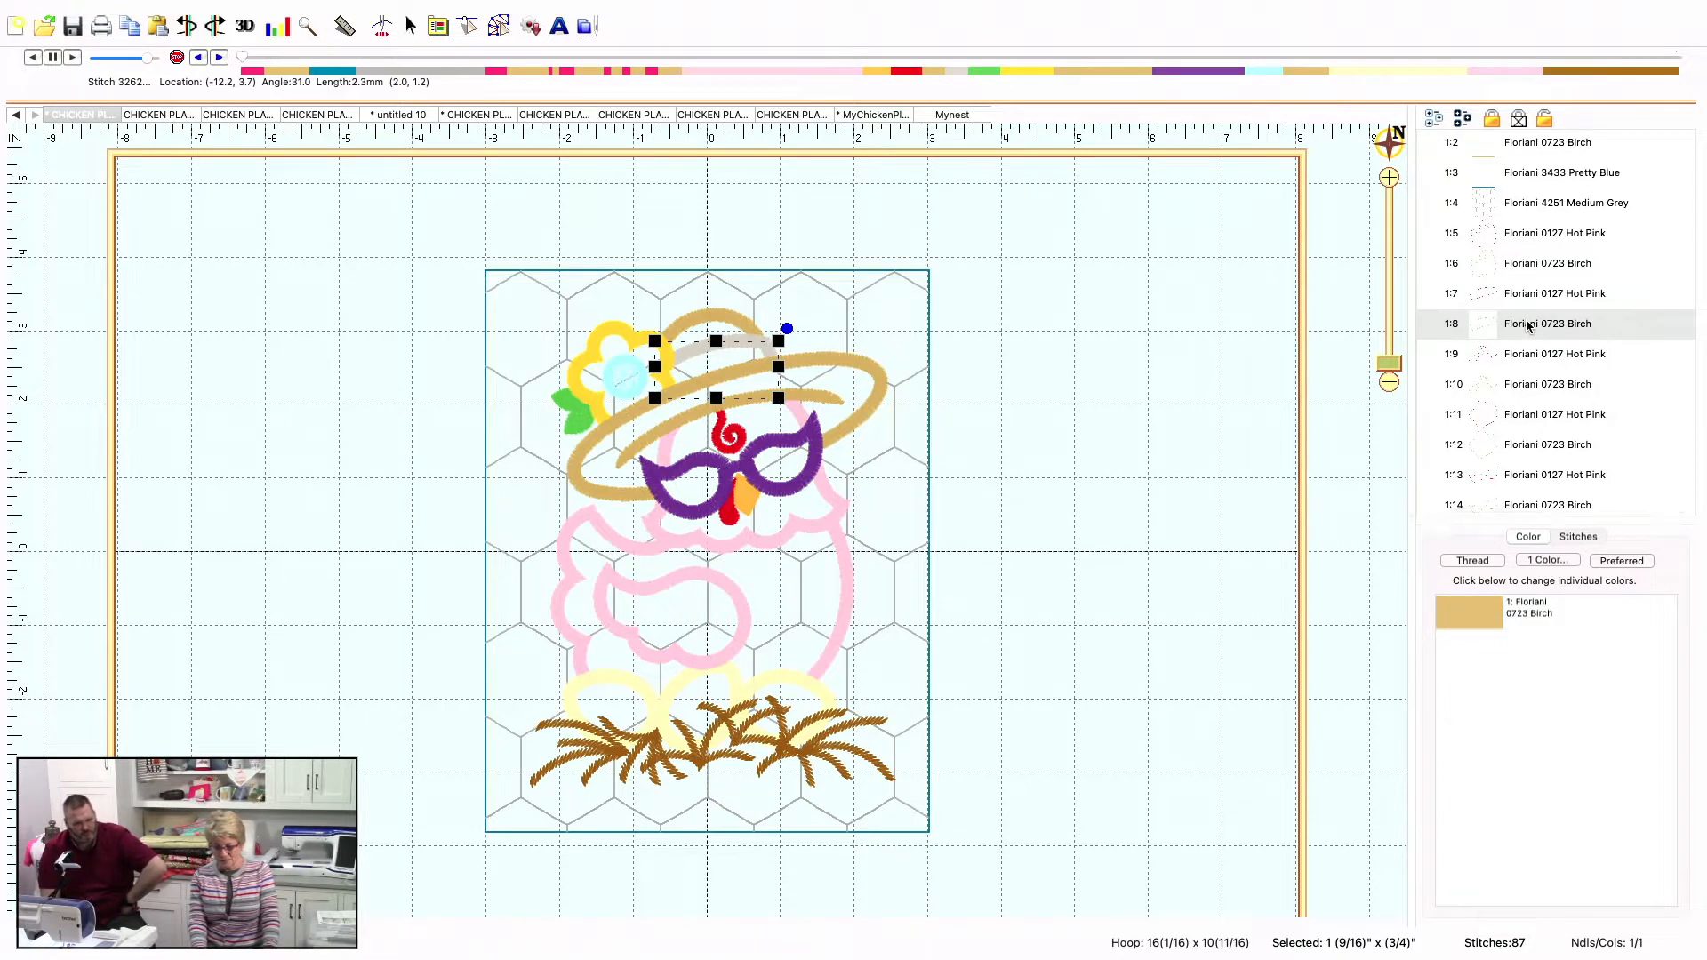
click(1526, 302)
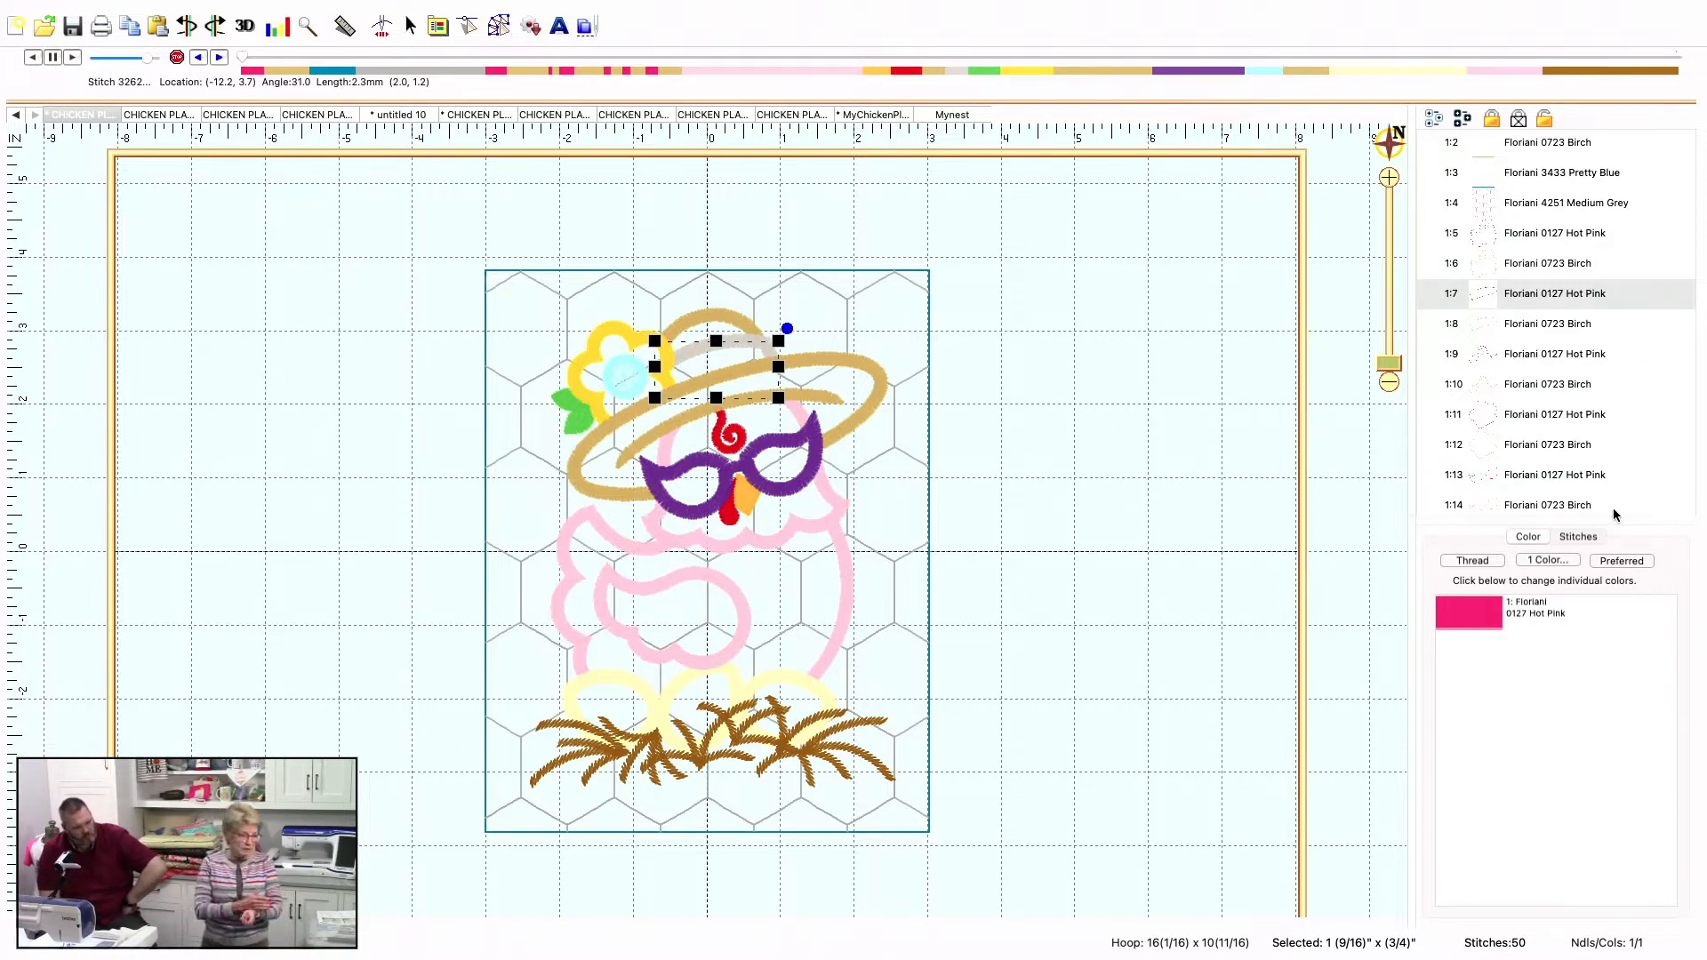
scroll(1617, 514, down, 1)
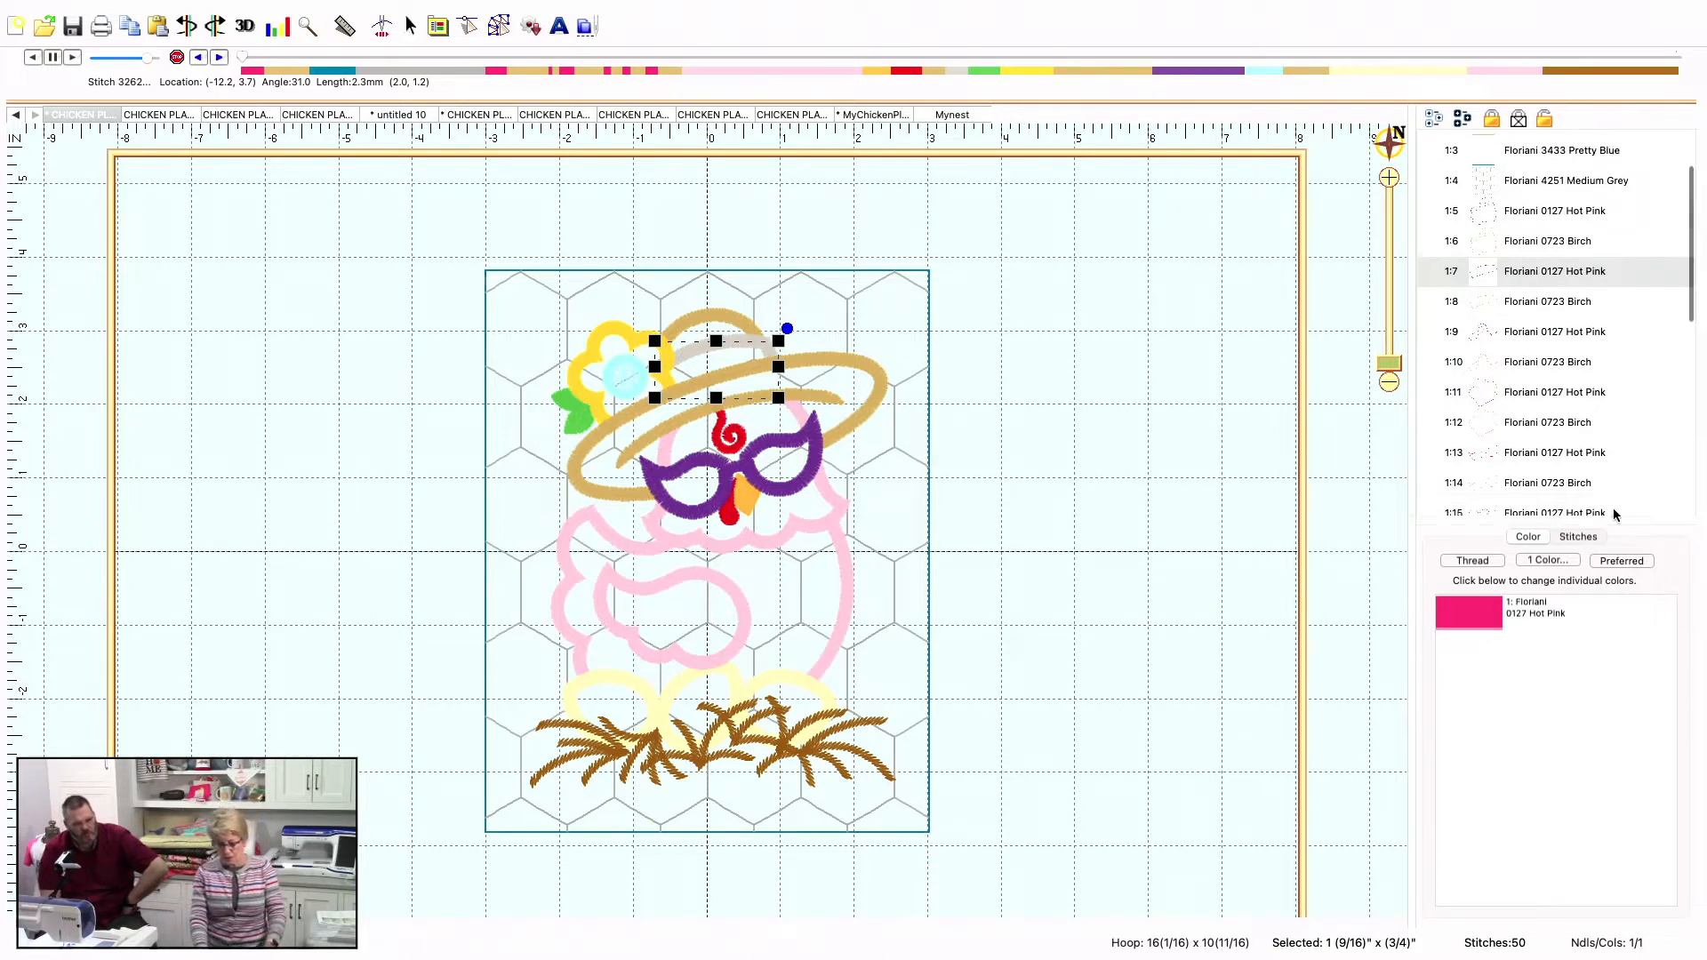
double_click(1519, 264)
key(Escape)
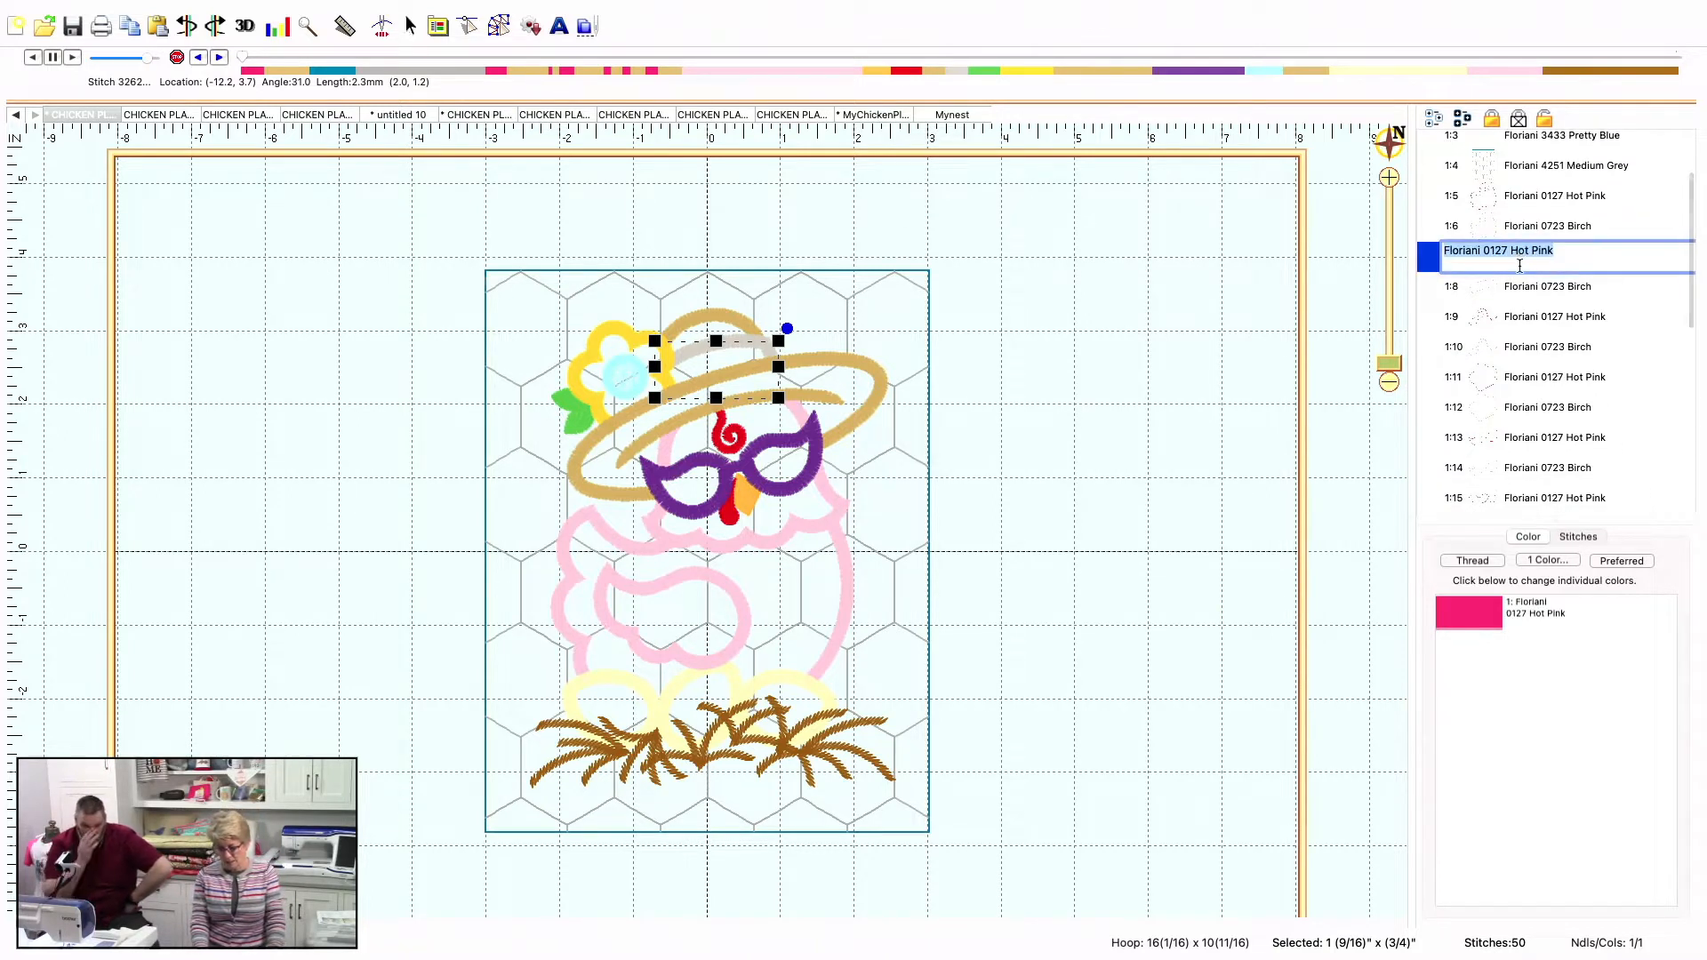
Examine the thread palette and the Applique Position settings for Hot Pink segment 1:7, leaving its style unchanged
click(1474, 622)
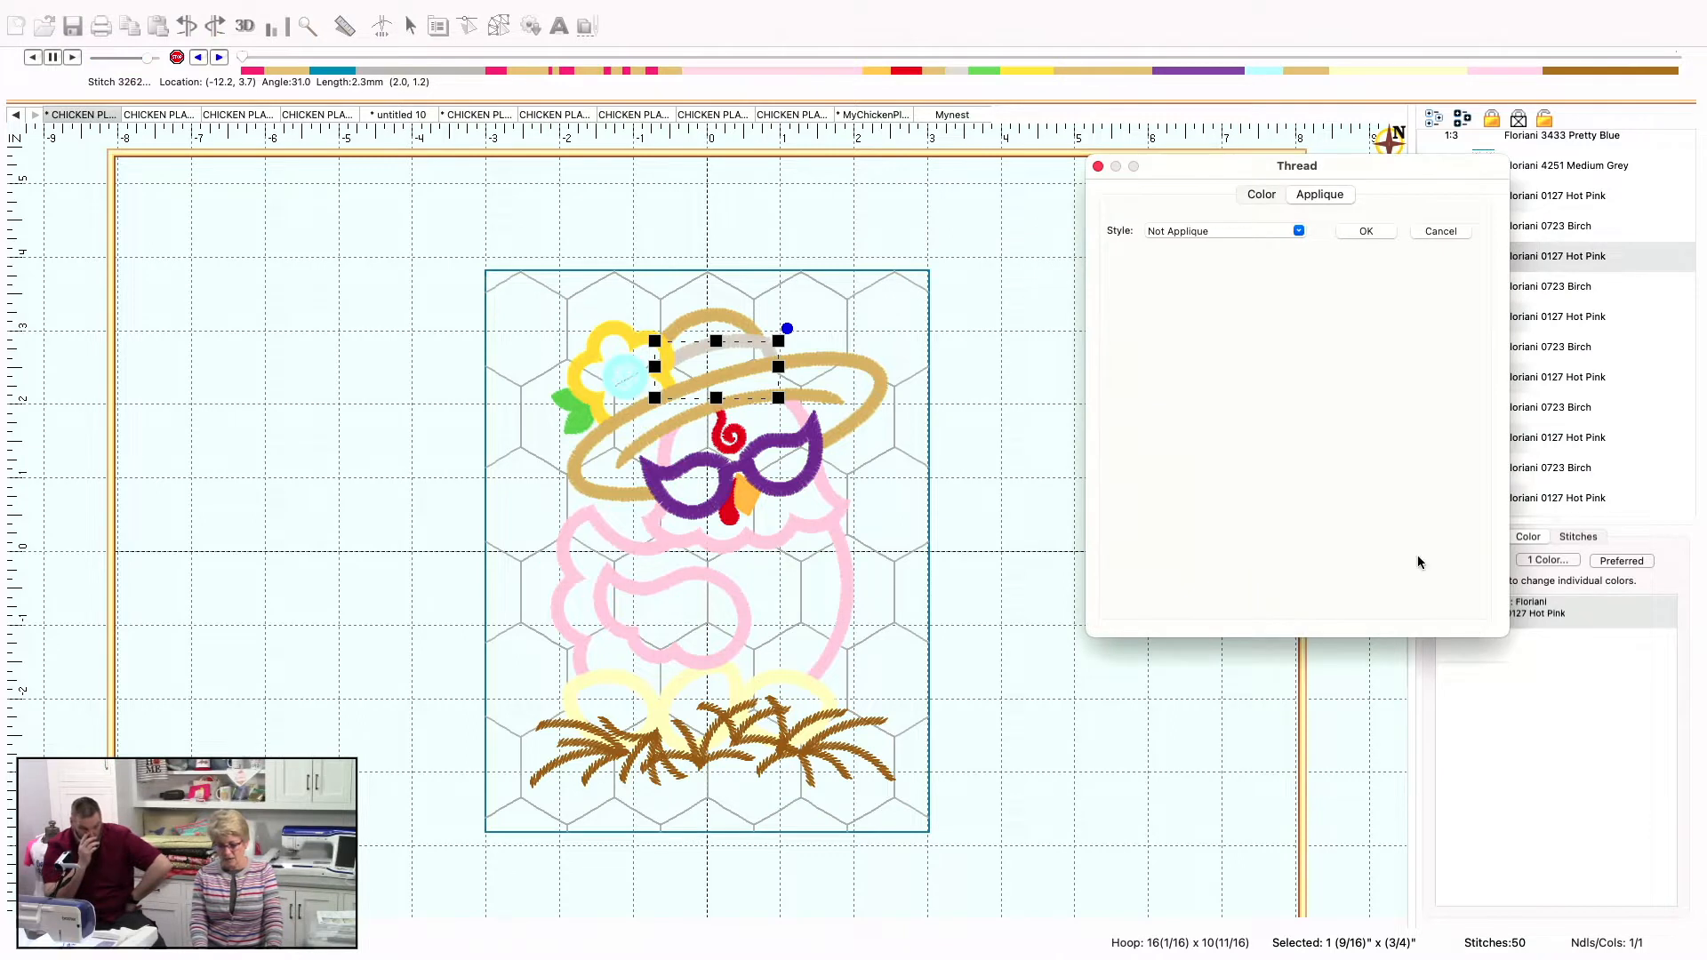
click(1260, 198)
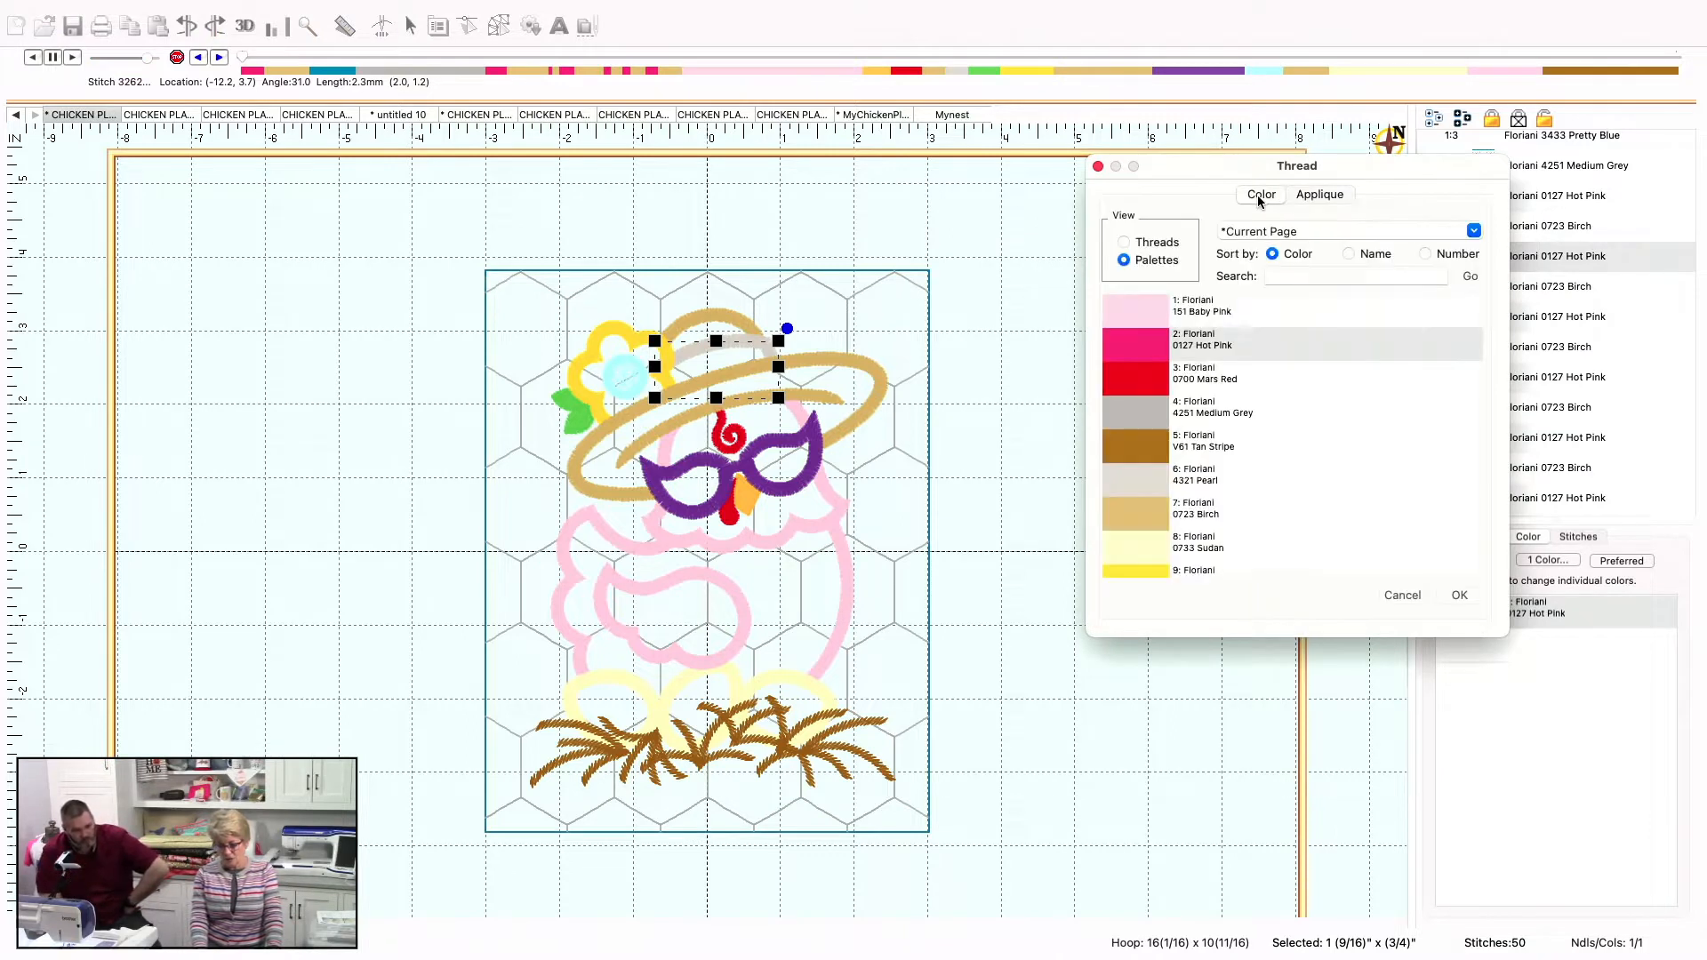
click(1314, 197)
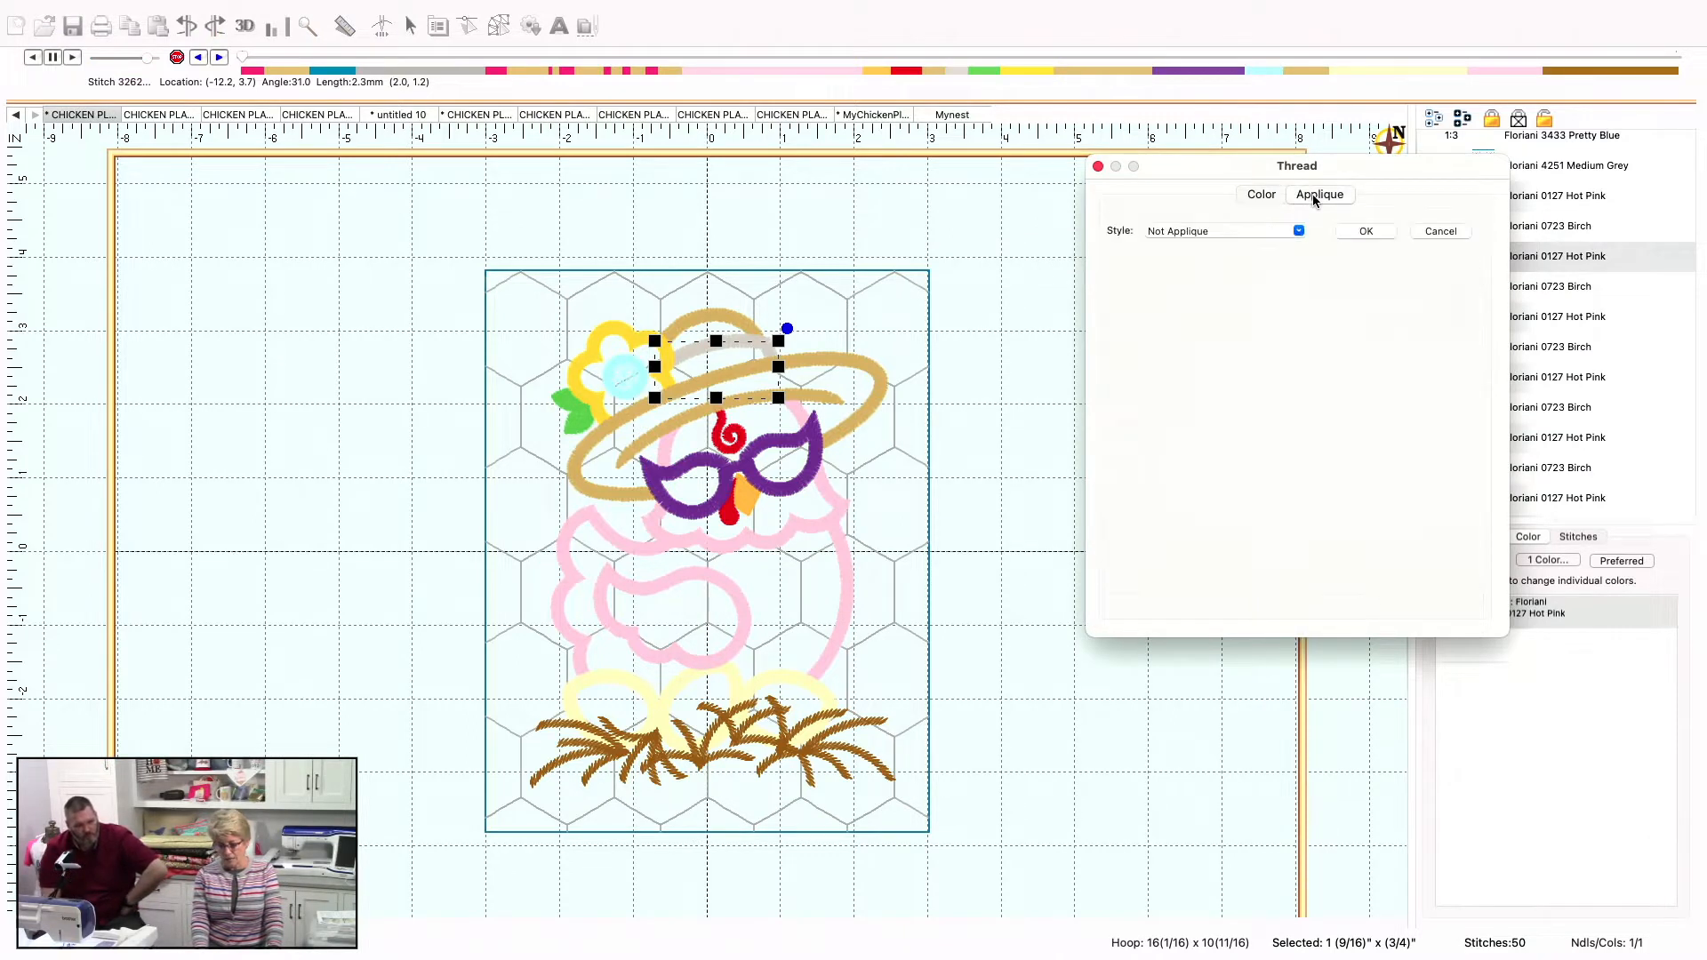
click(1296, 231)
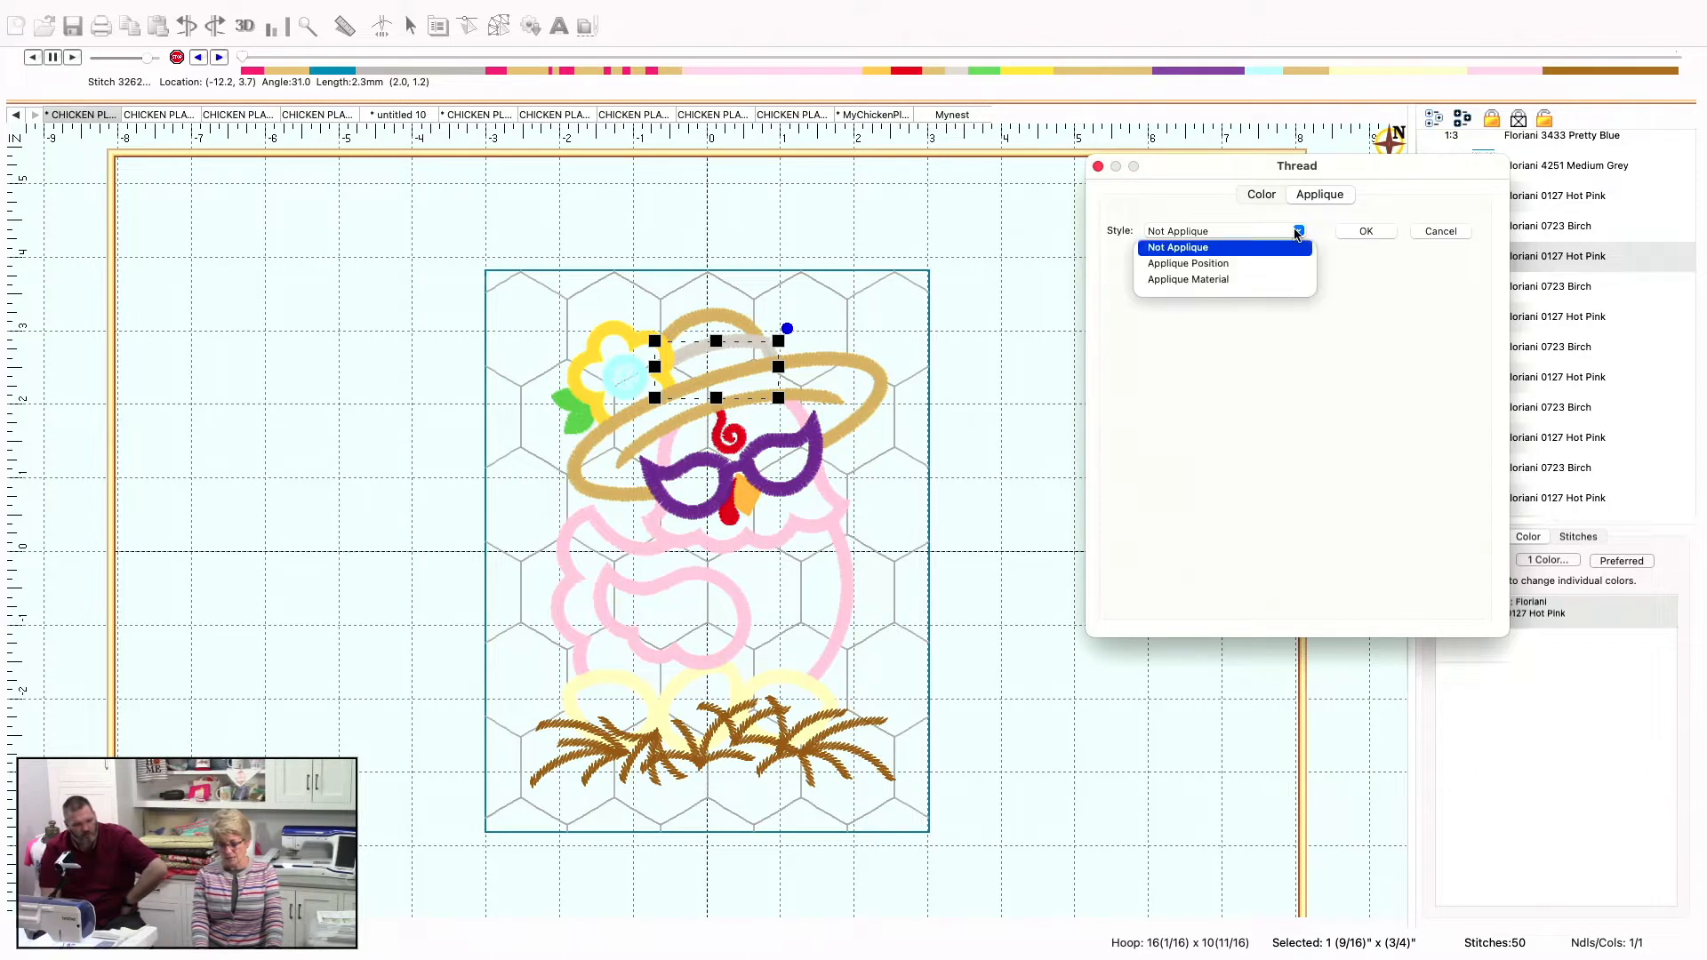
click(1281, 267)
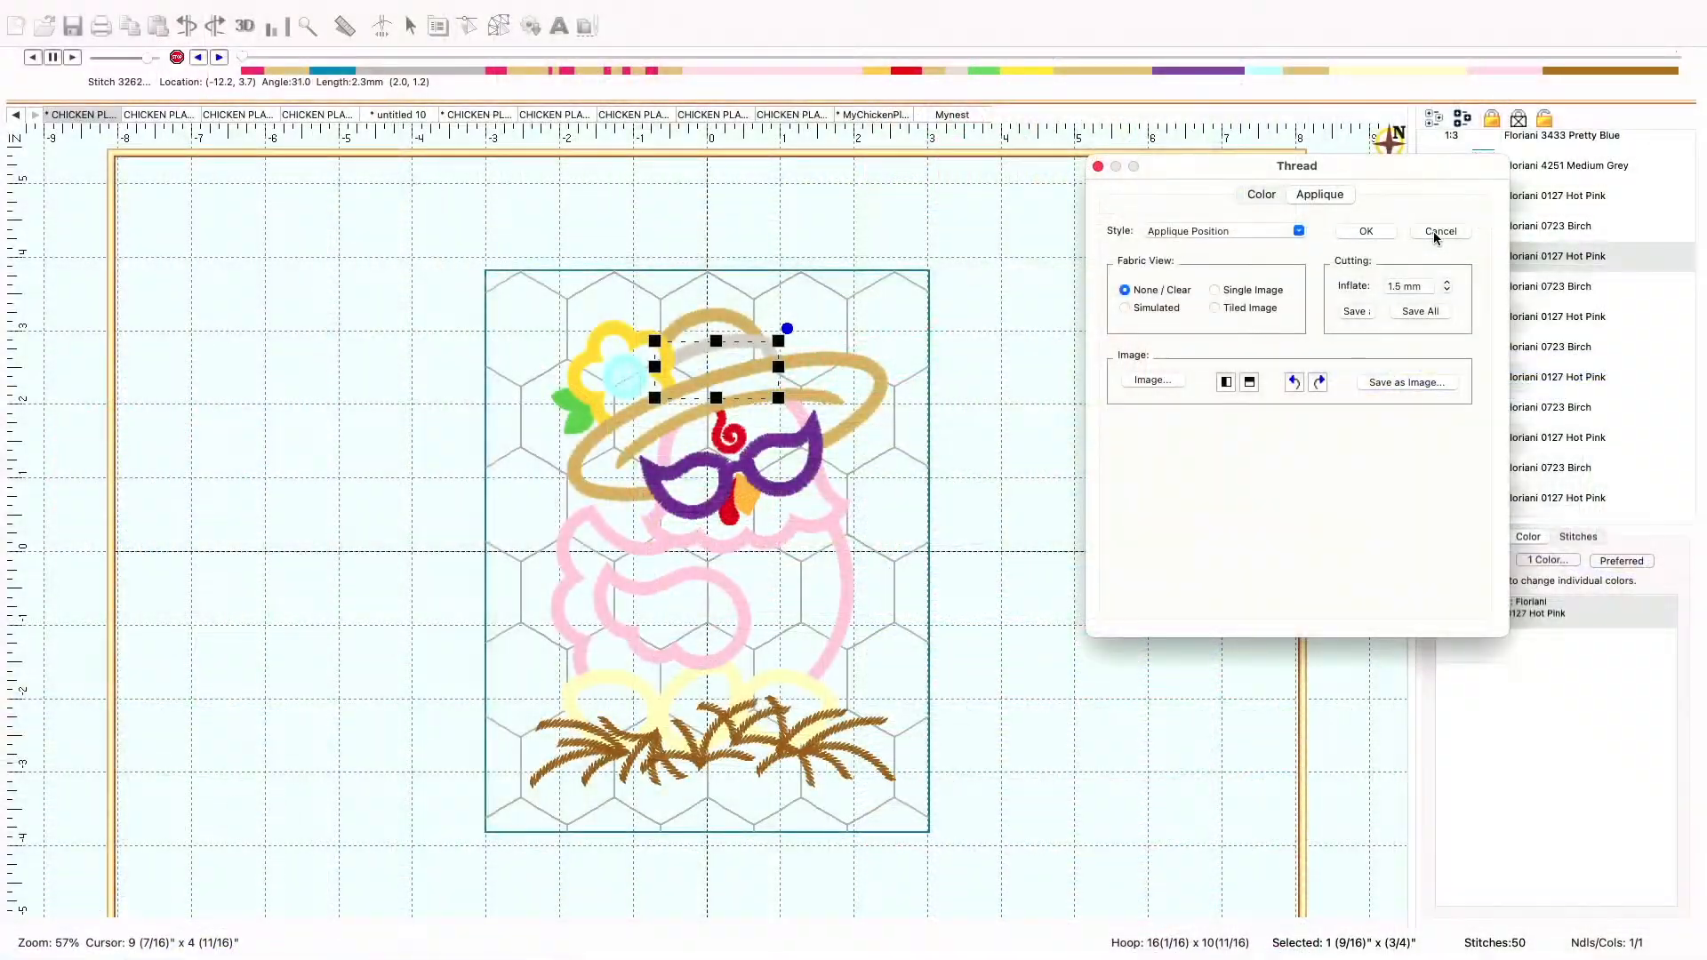
click(1434, 232)
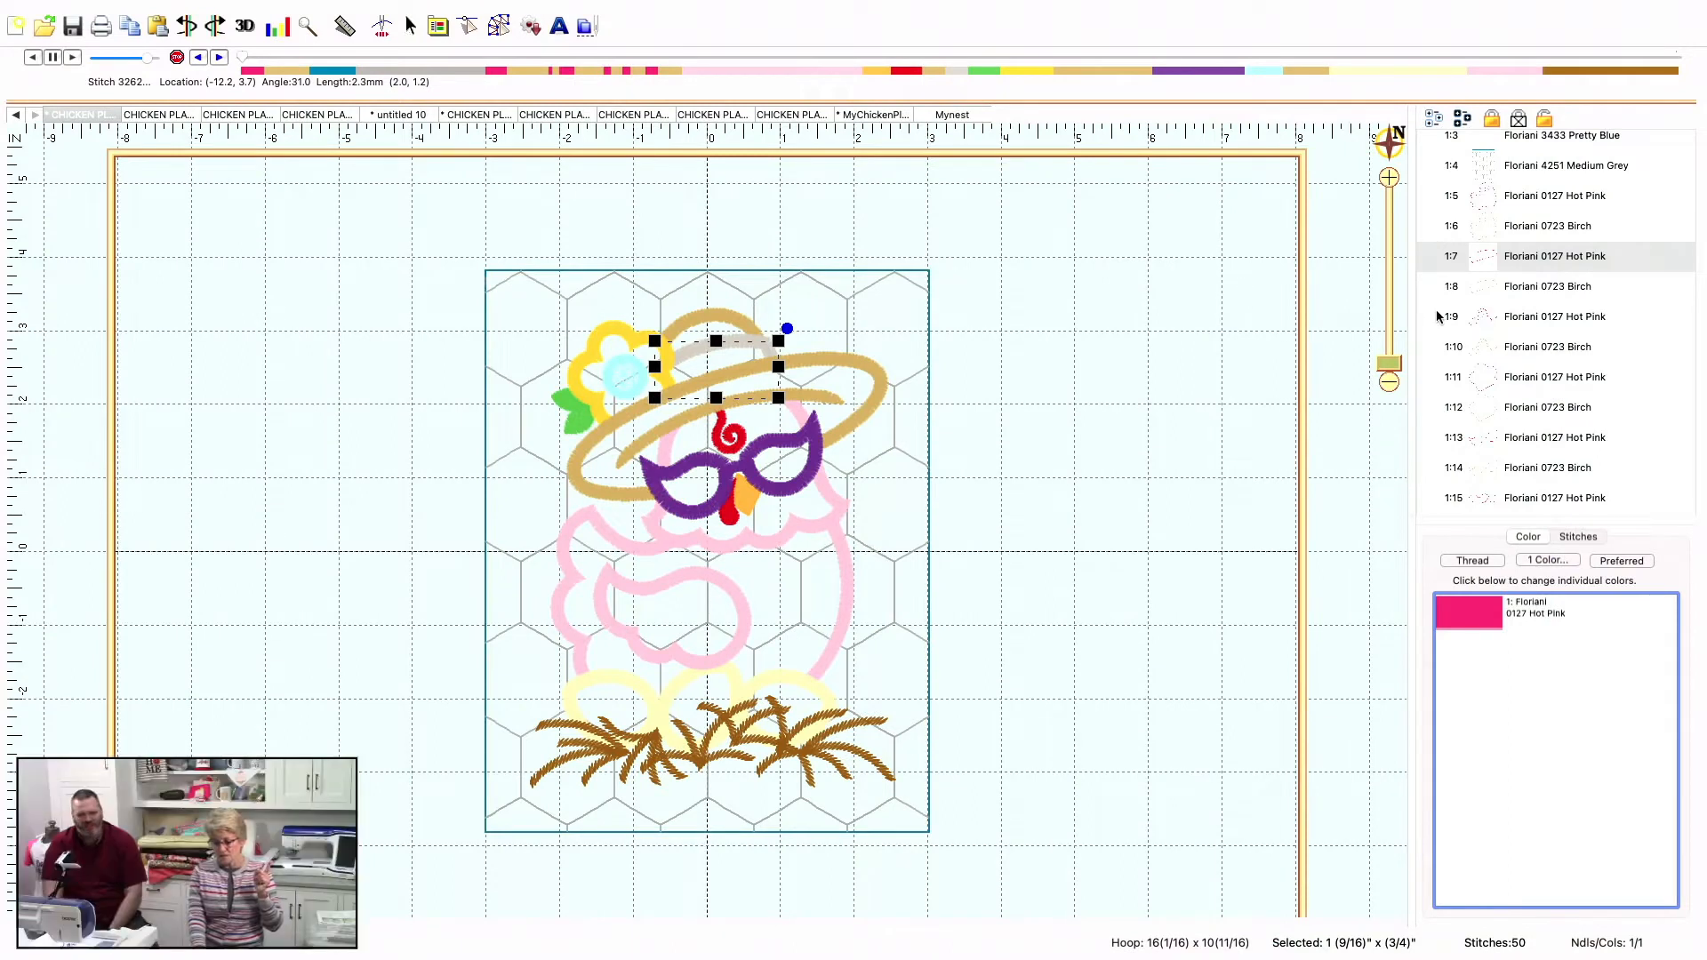
Delete the Birch 1:8 outline segment beneath the hat from the chicken placemat design
click(1483, 297)
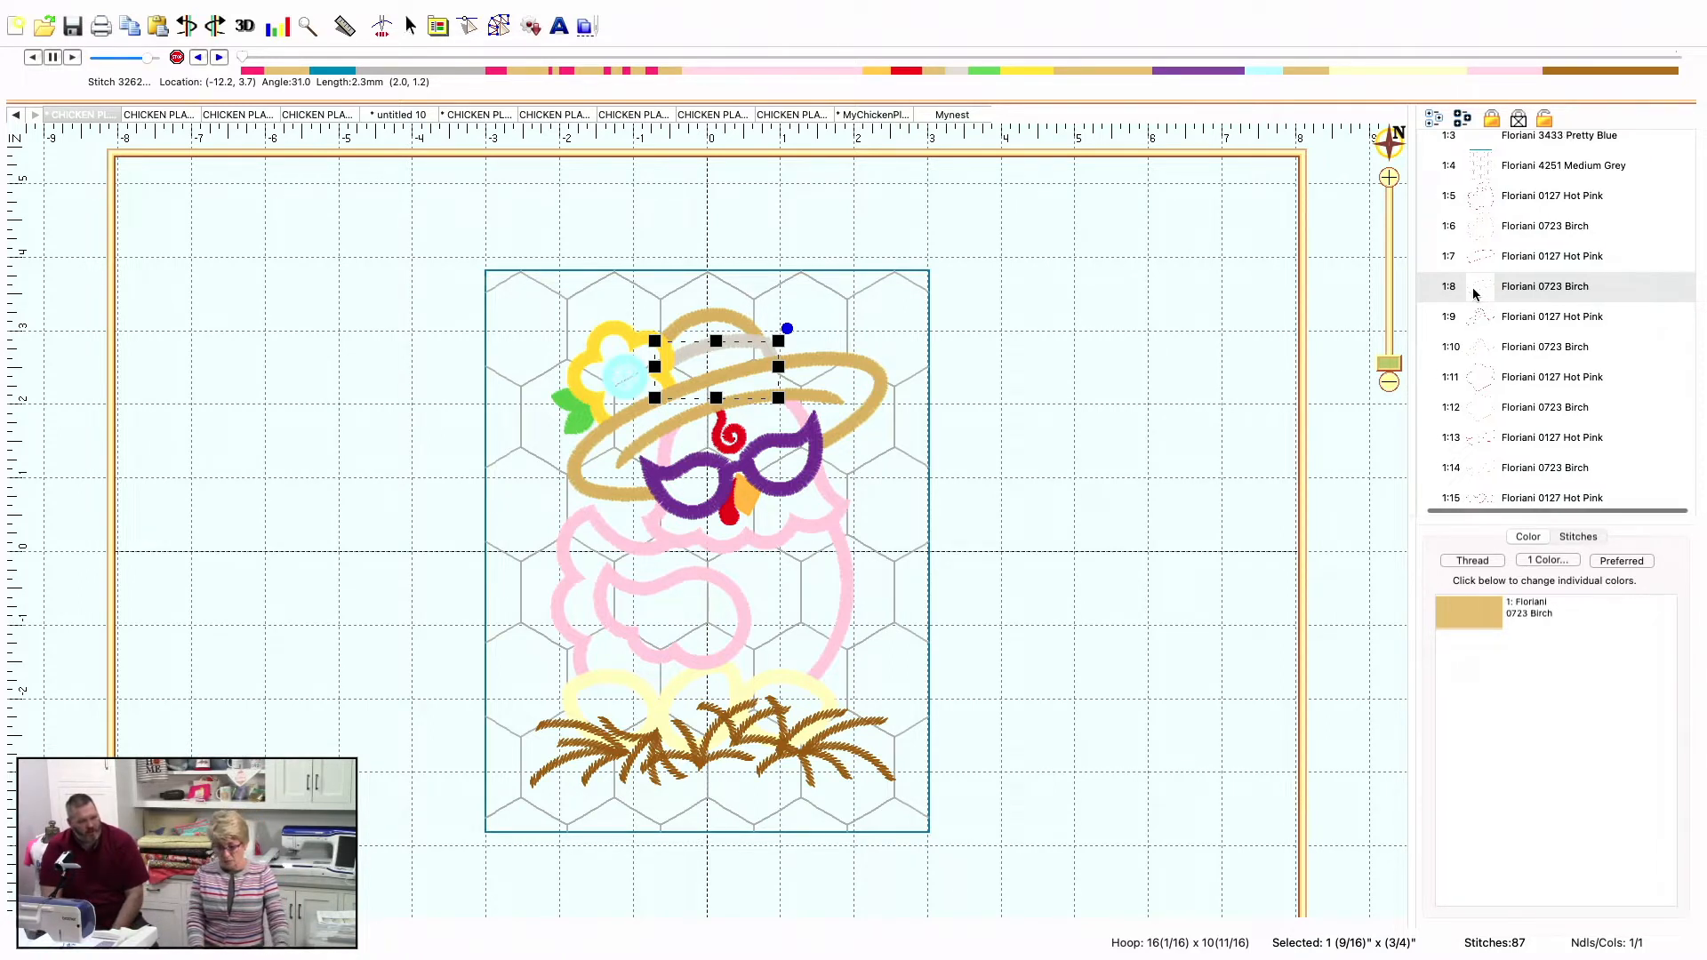
click(1480, 293)
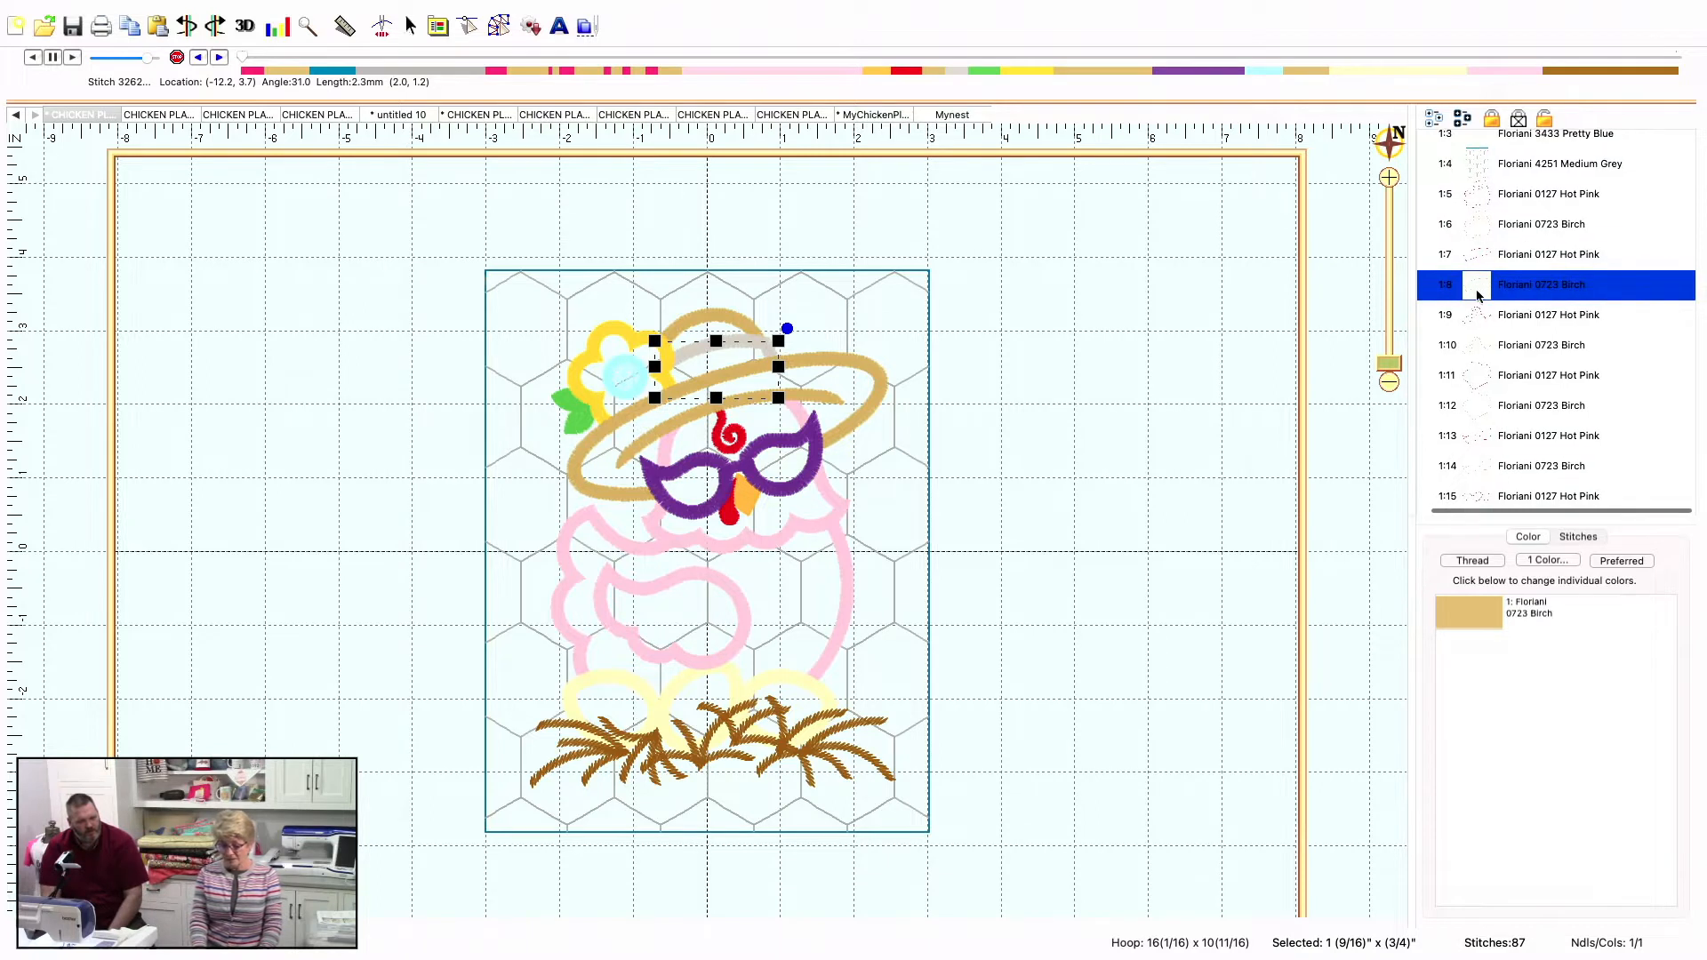
right_click(1480, 294)
click(1480, 295)
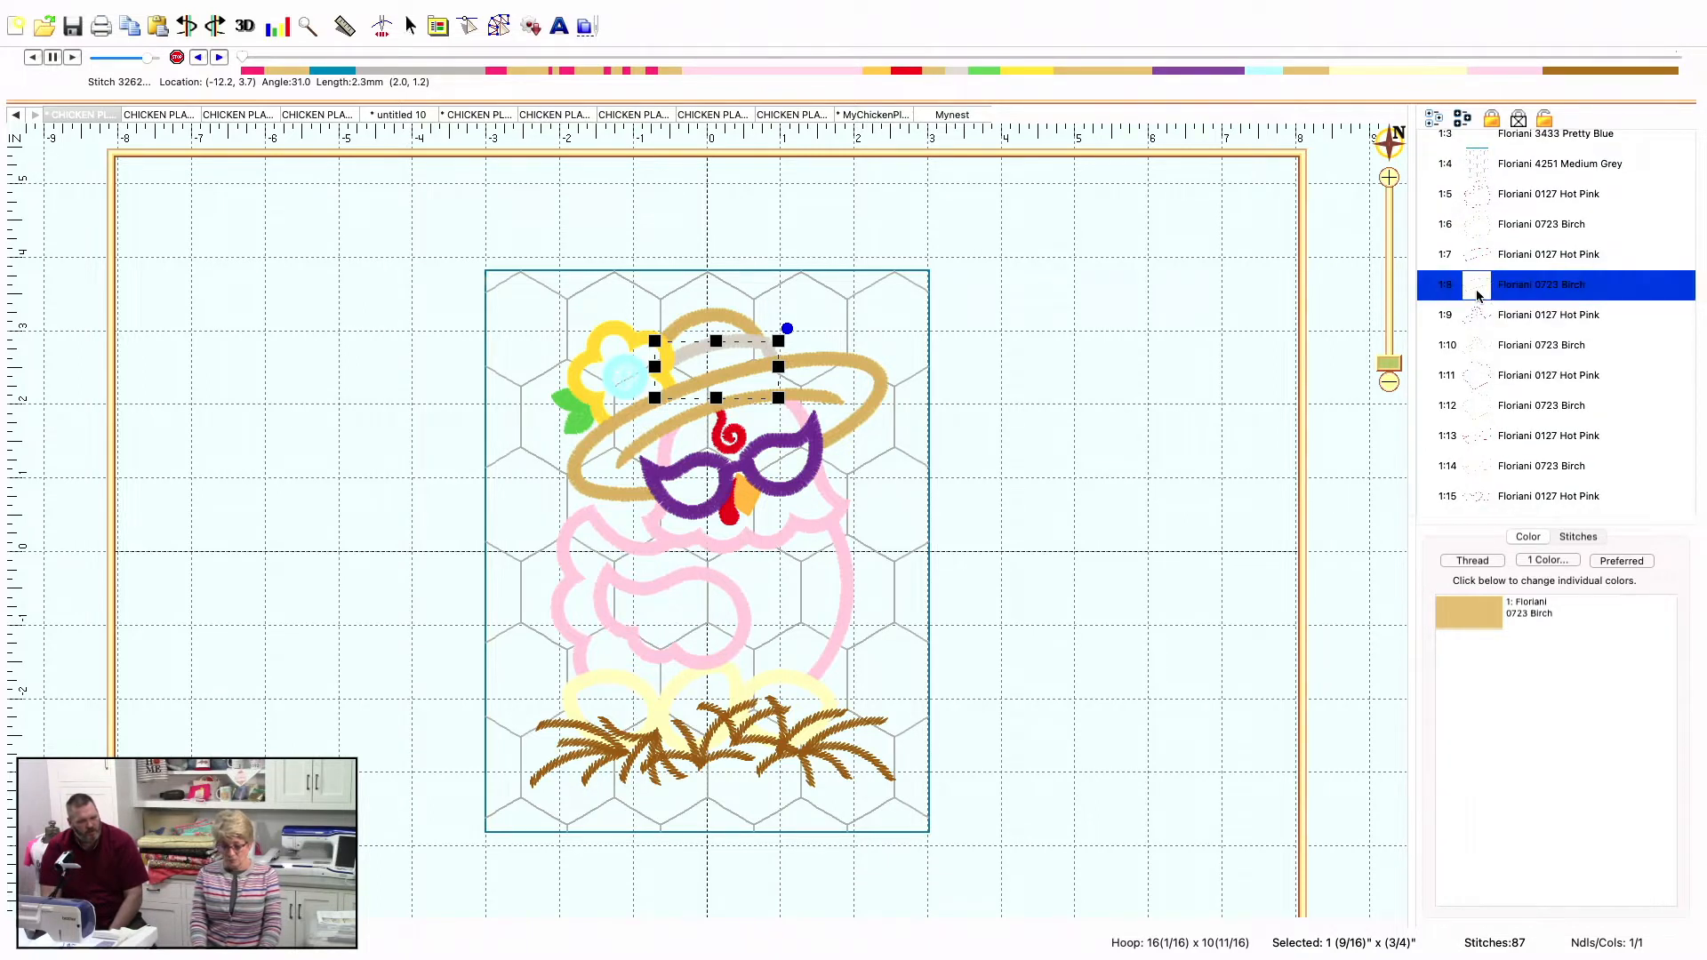
mouse_move(85, 3)
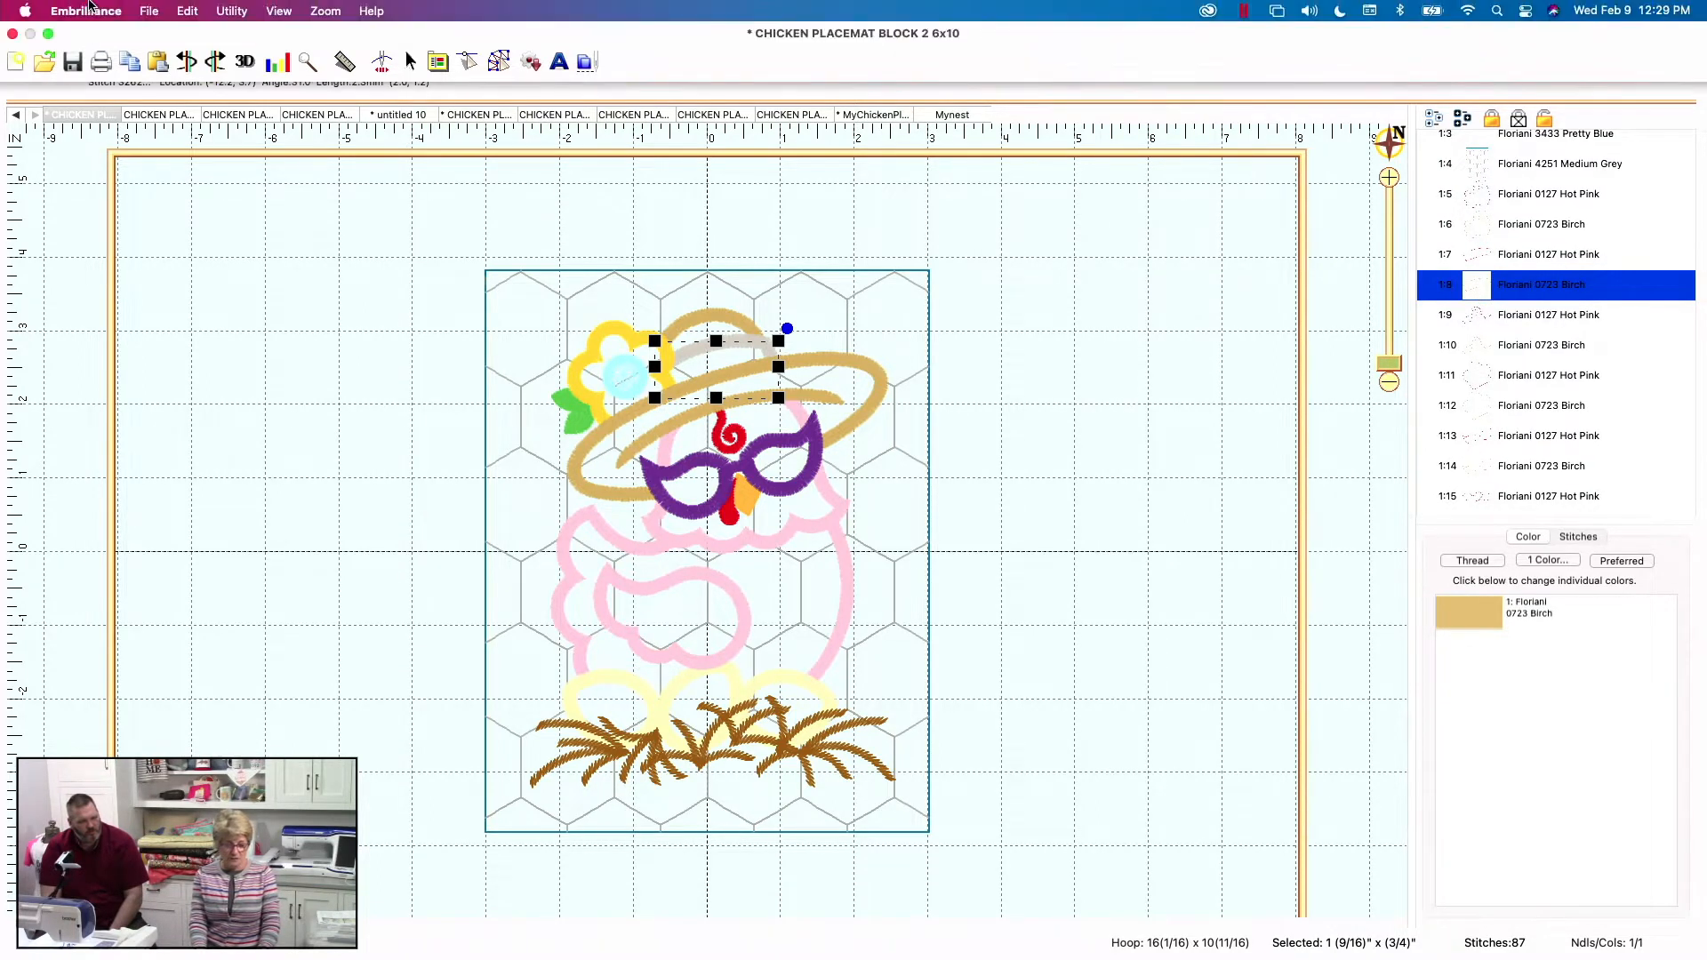
click(188, 11)
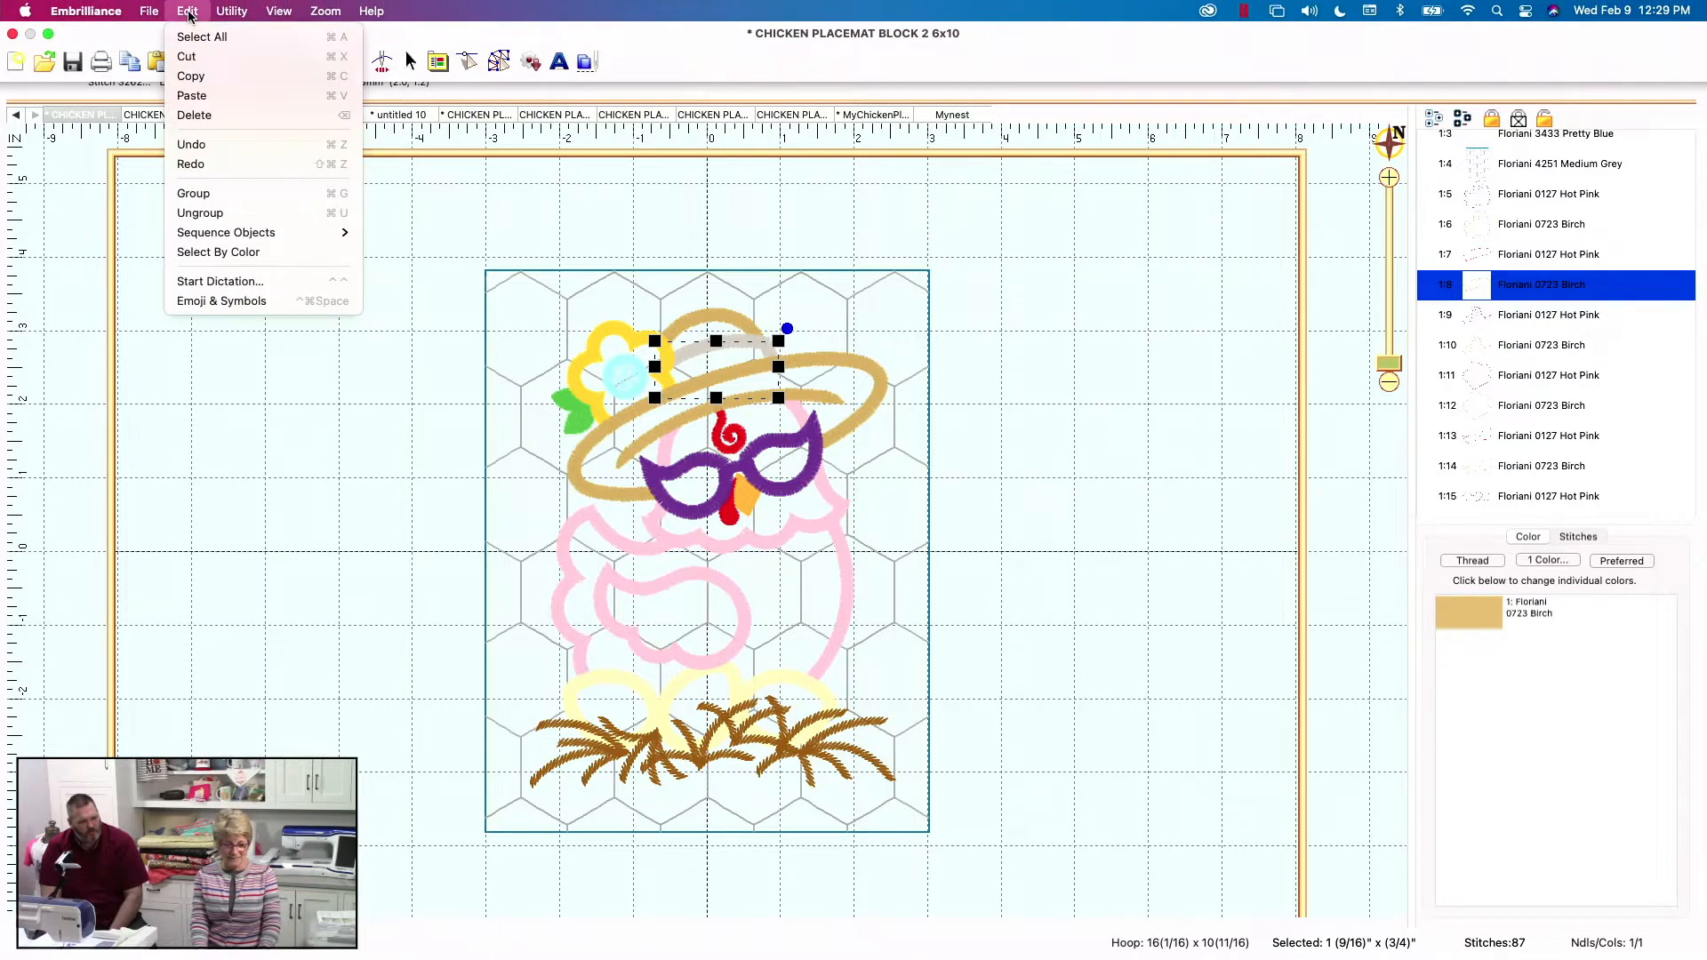
click(194, 116)
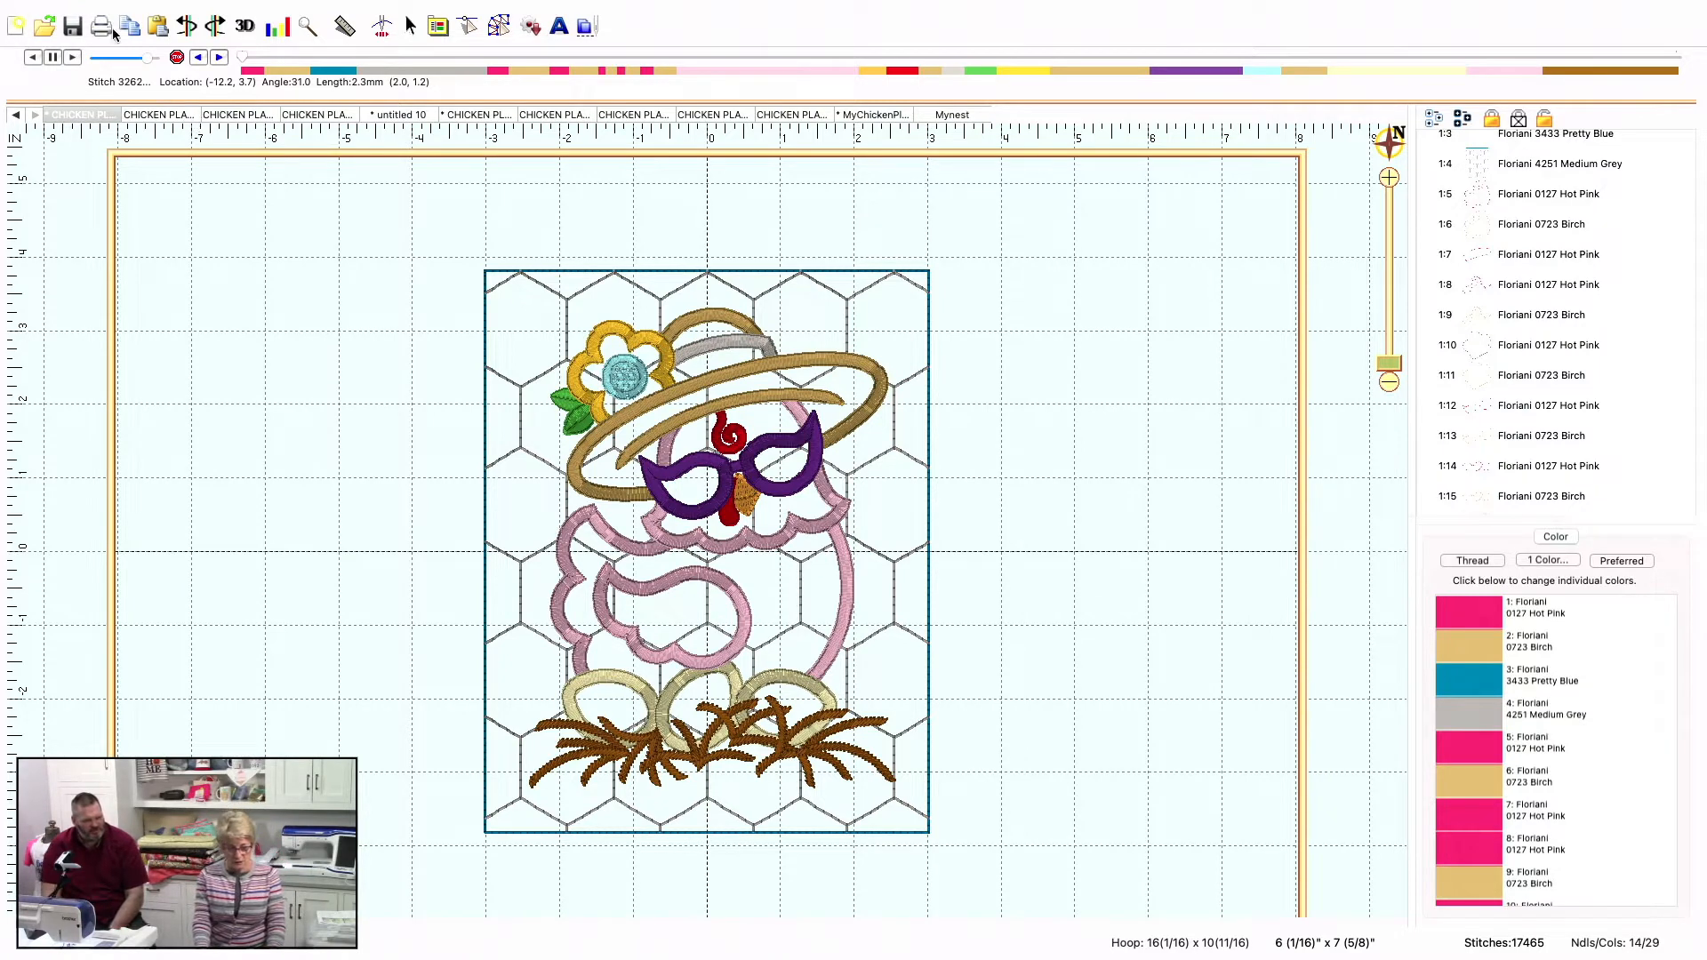
Undo the deletion of the Birch segment and deselect the whole design
click(193, 26)
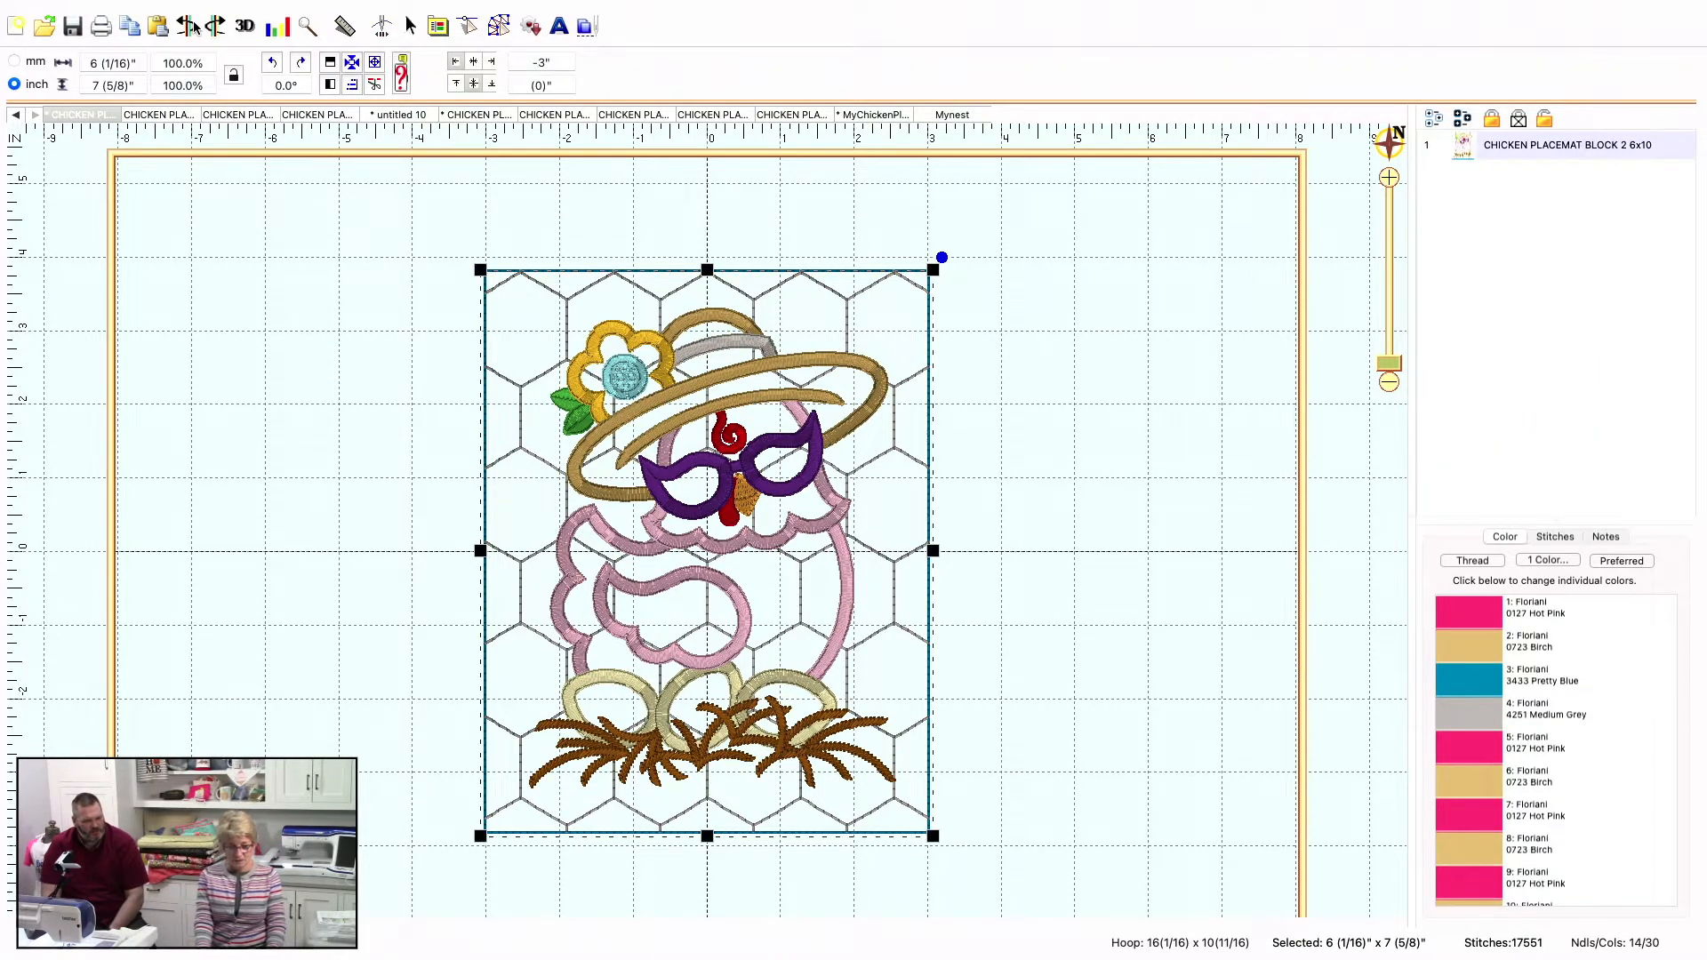
mouse_move(149, 7)
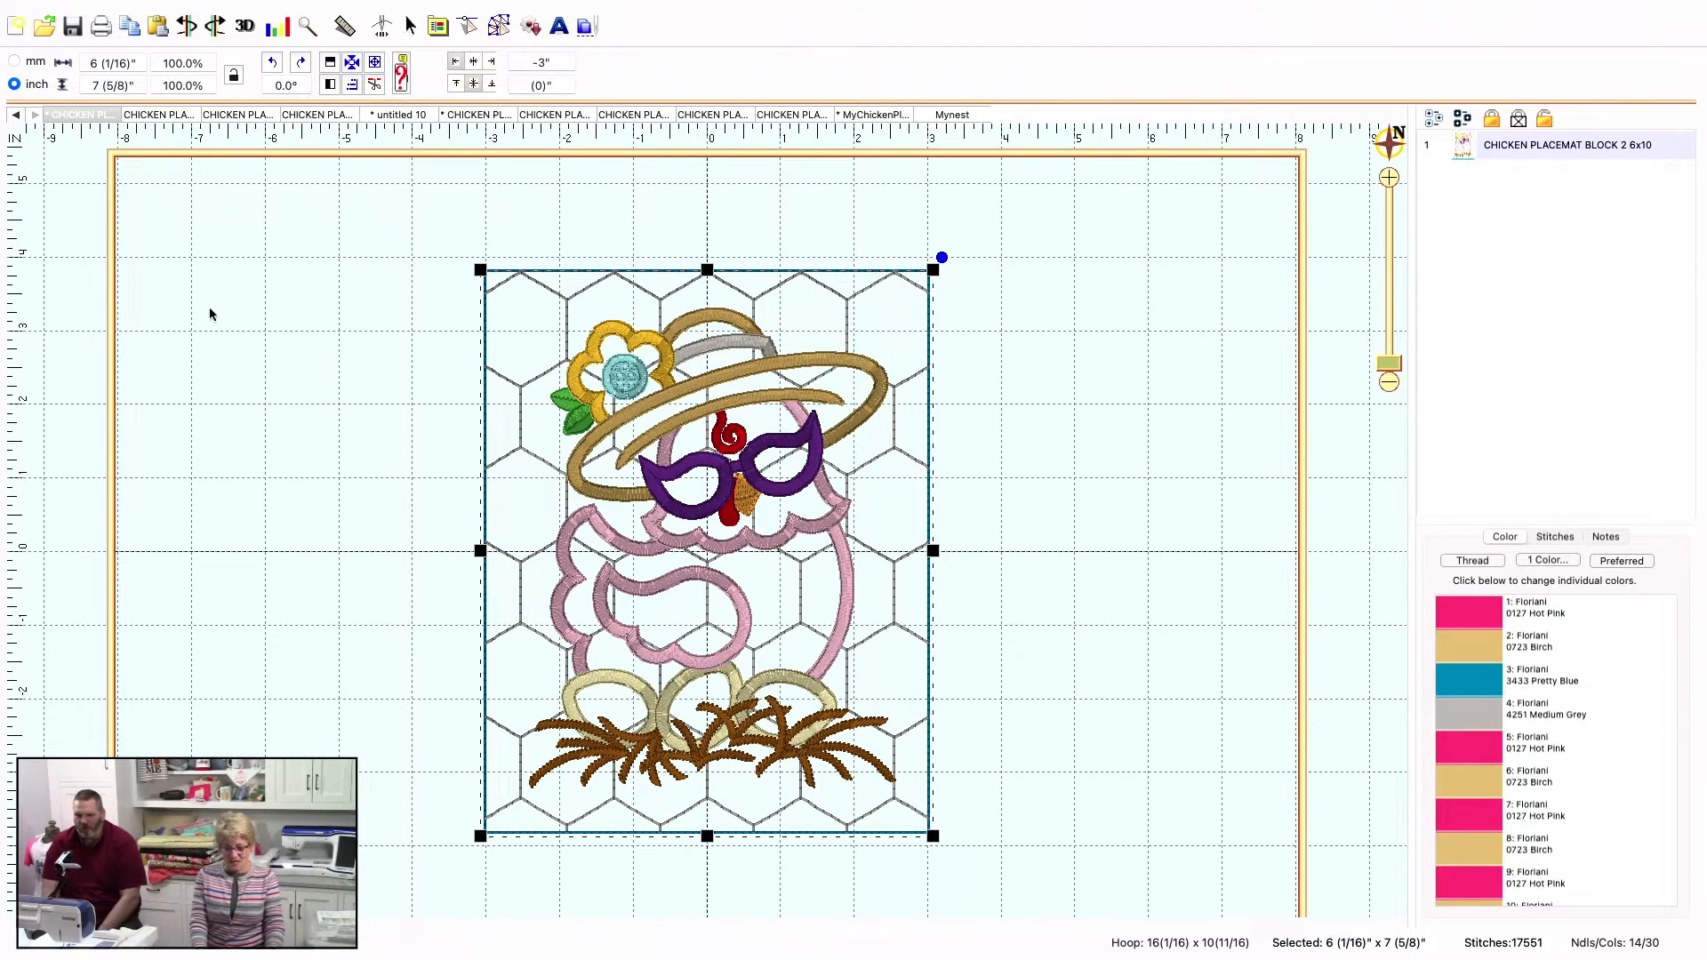
click(221, 306)
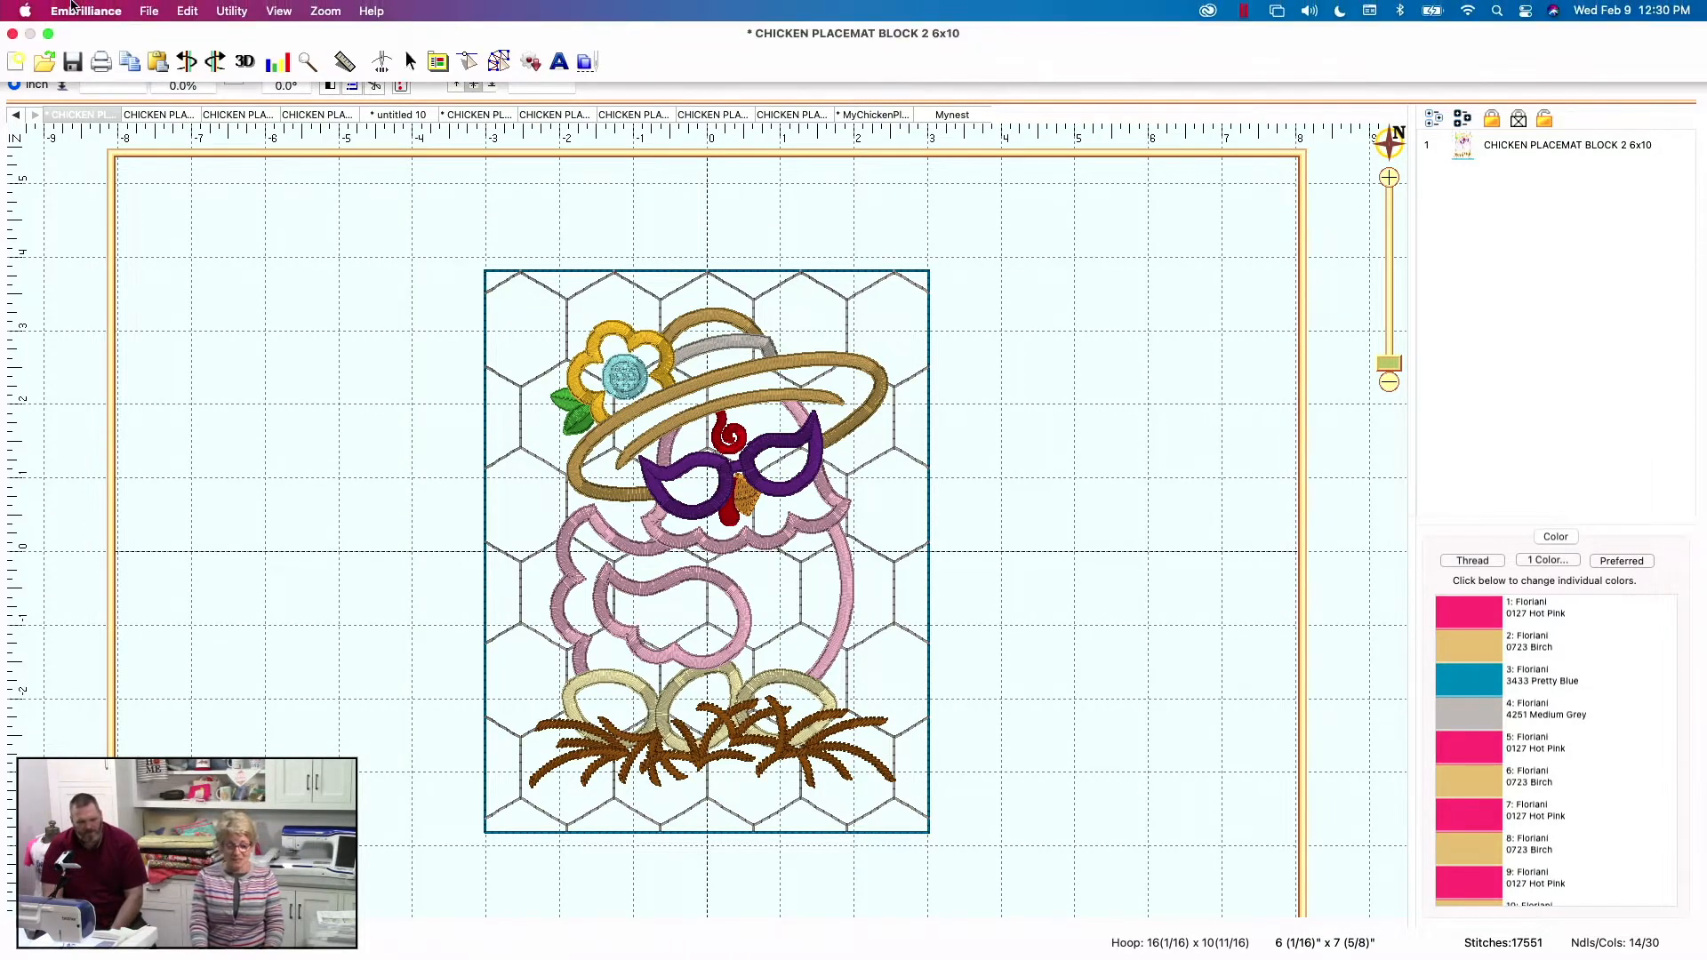
Send the chicken placemat block to the Solaris / XP1 machine under the design name Design
click(74, 11)
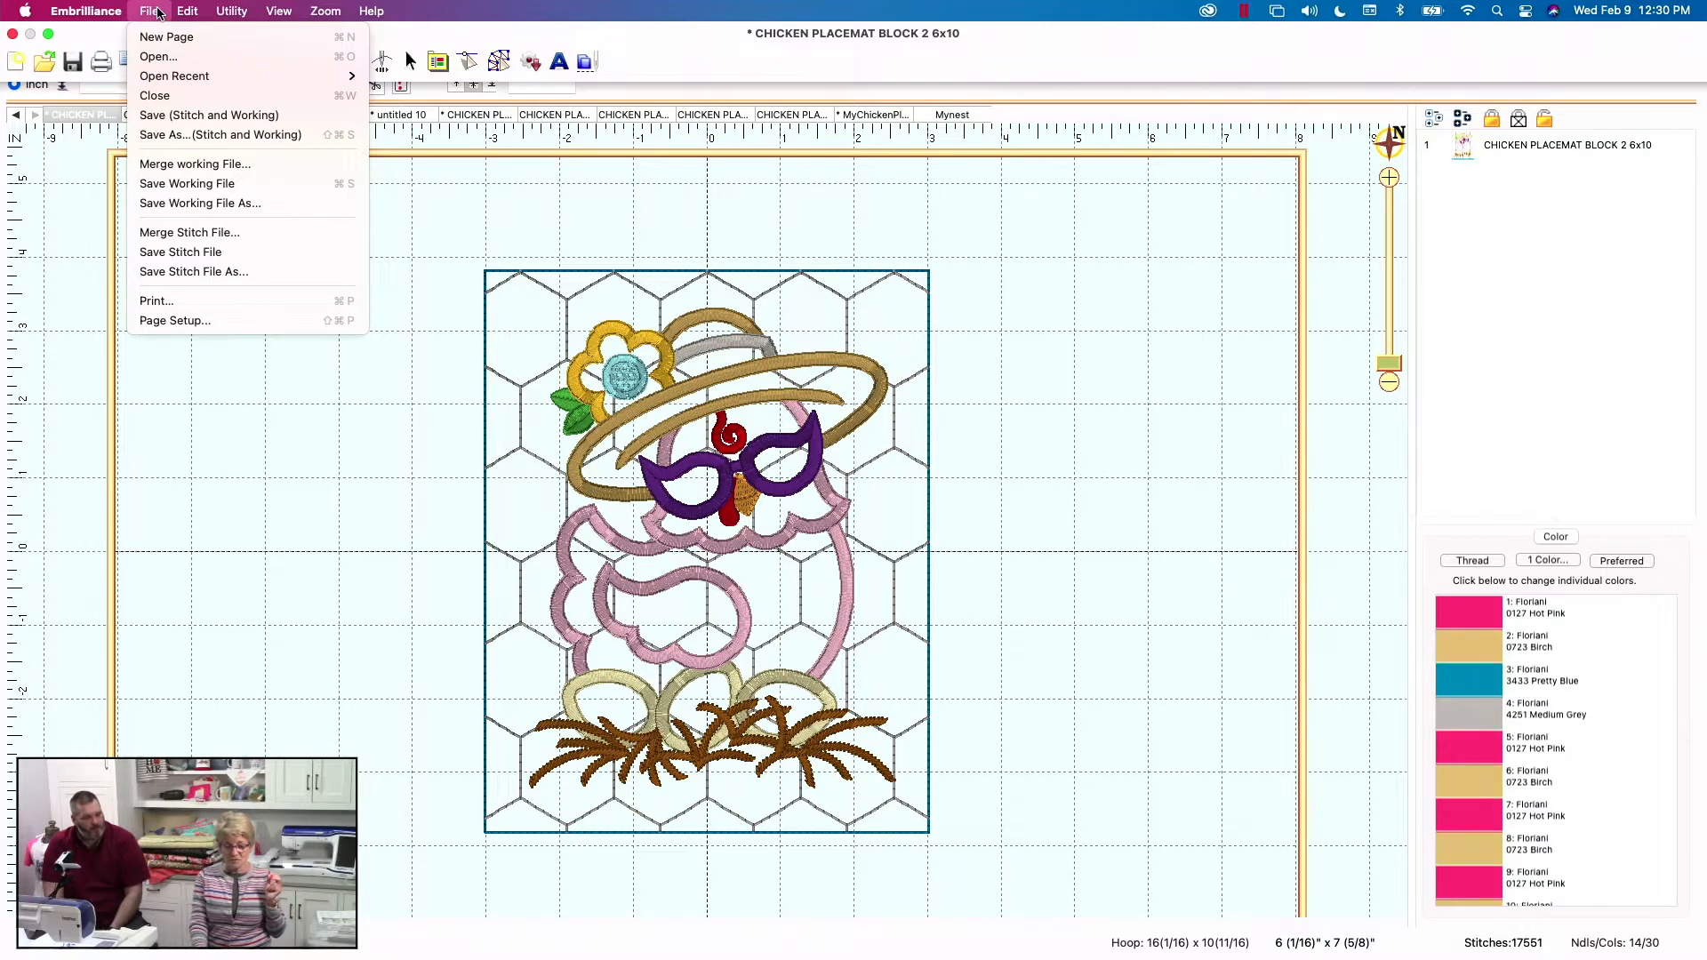
mouse_move(229, 20)
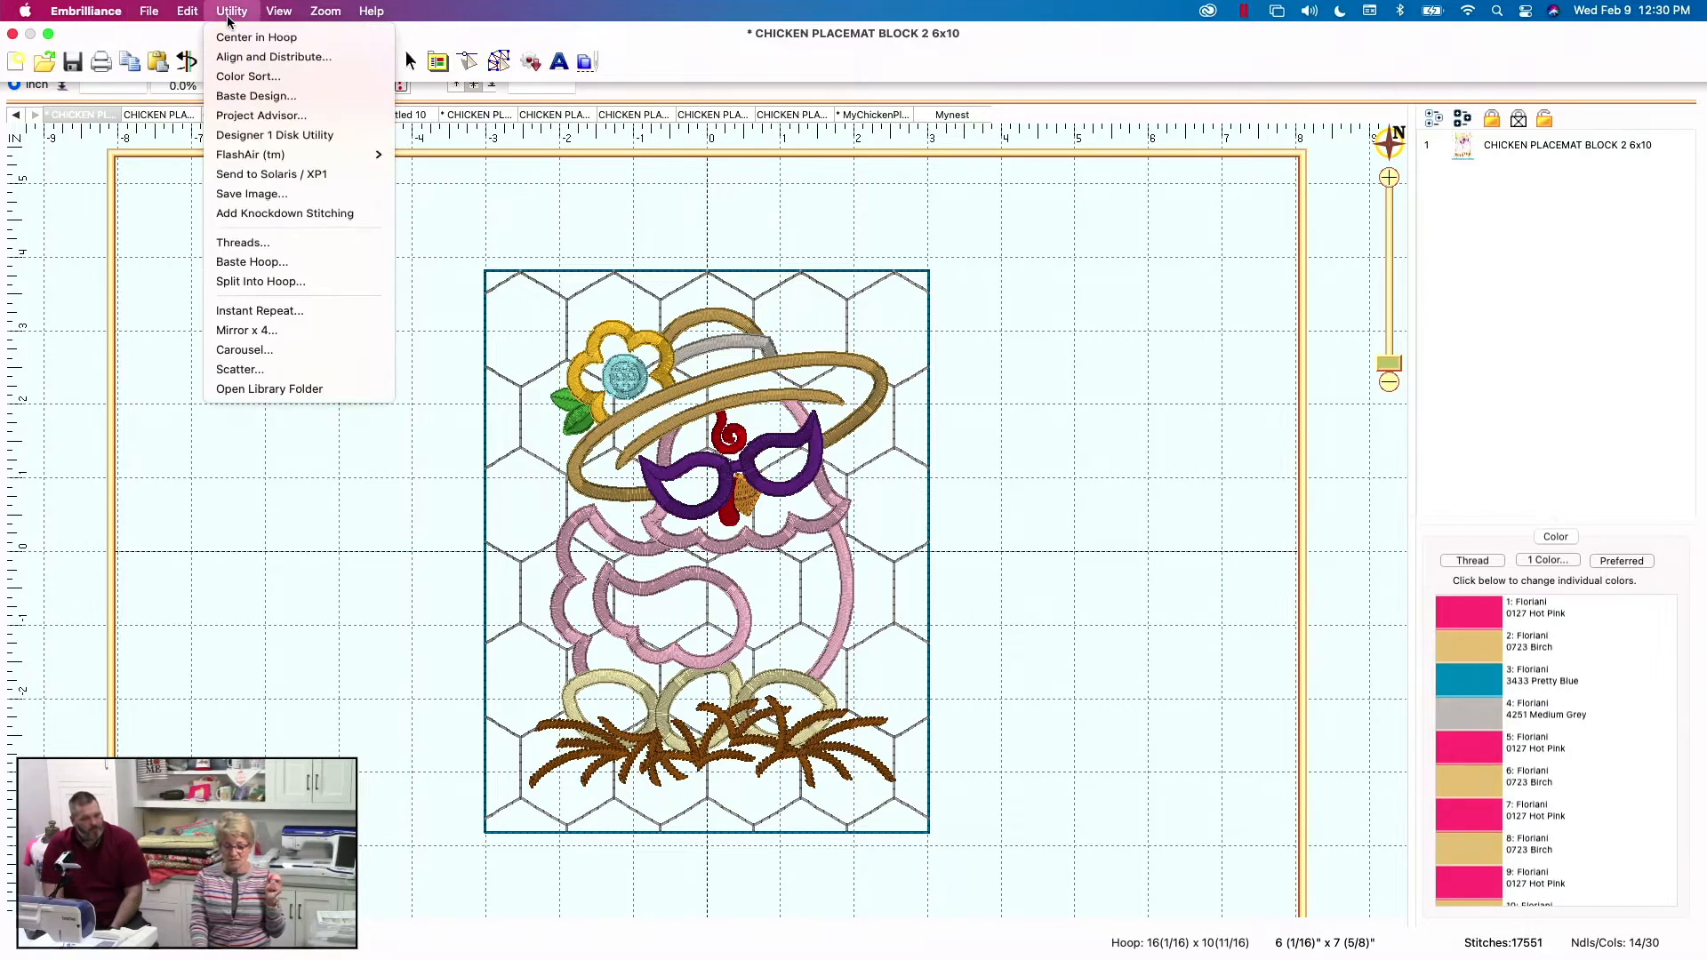
click(285, 175)
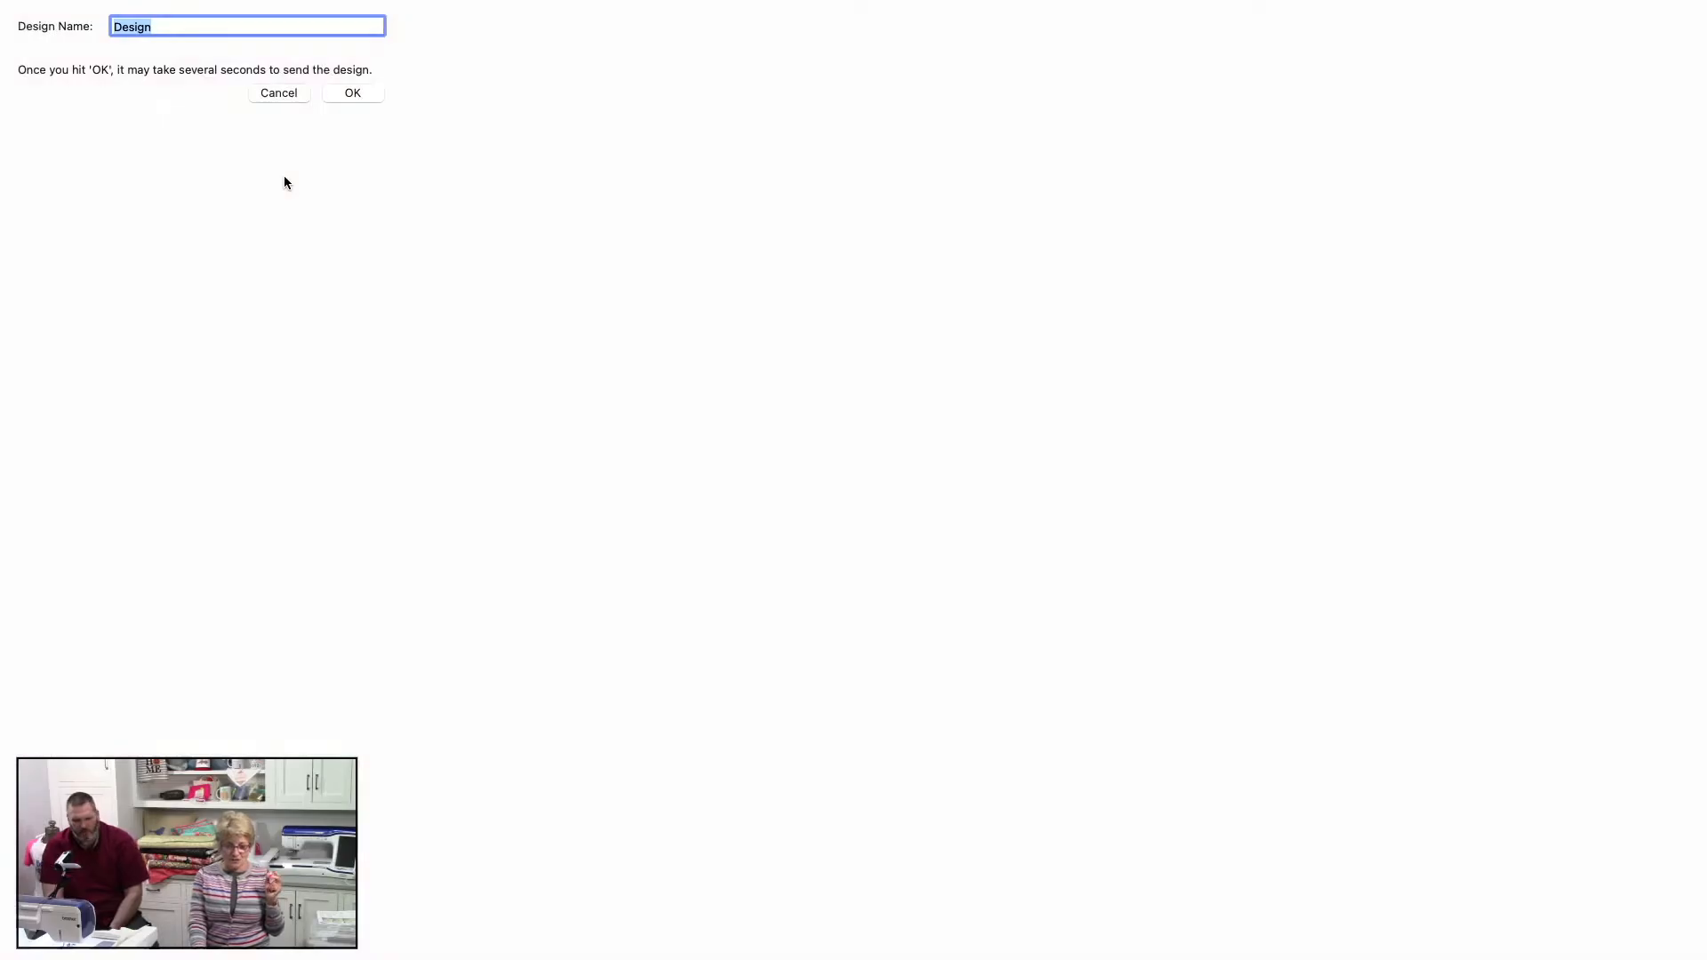
click(340, 95)
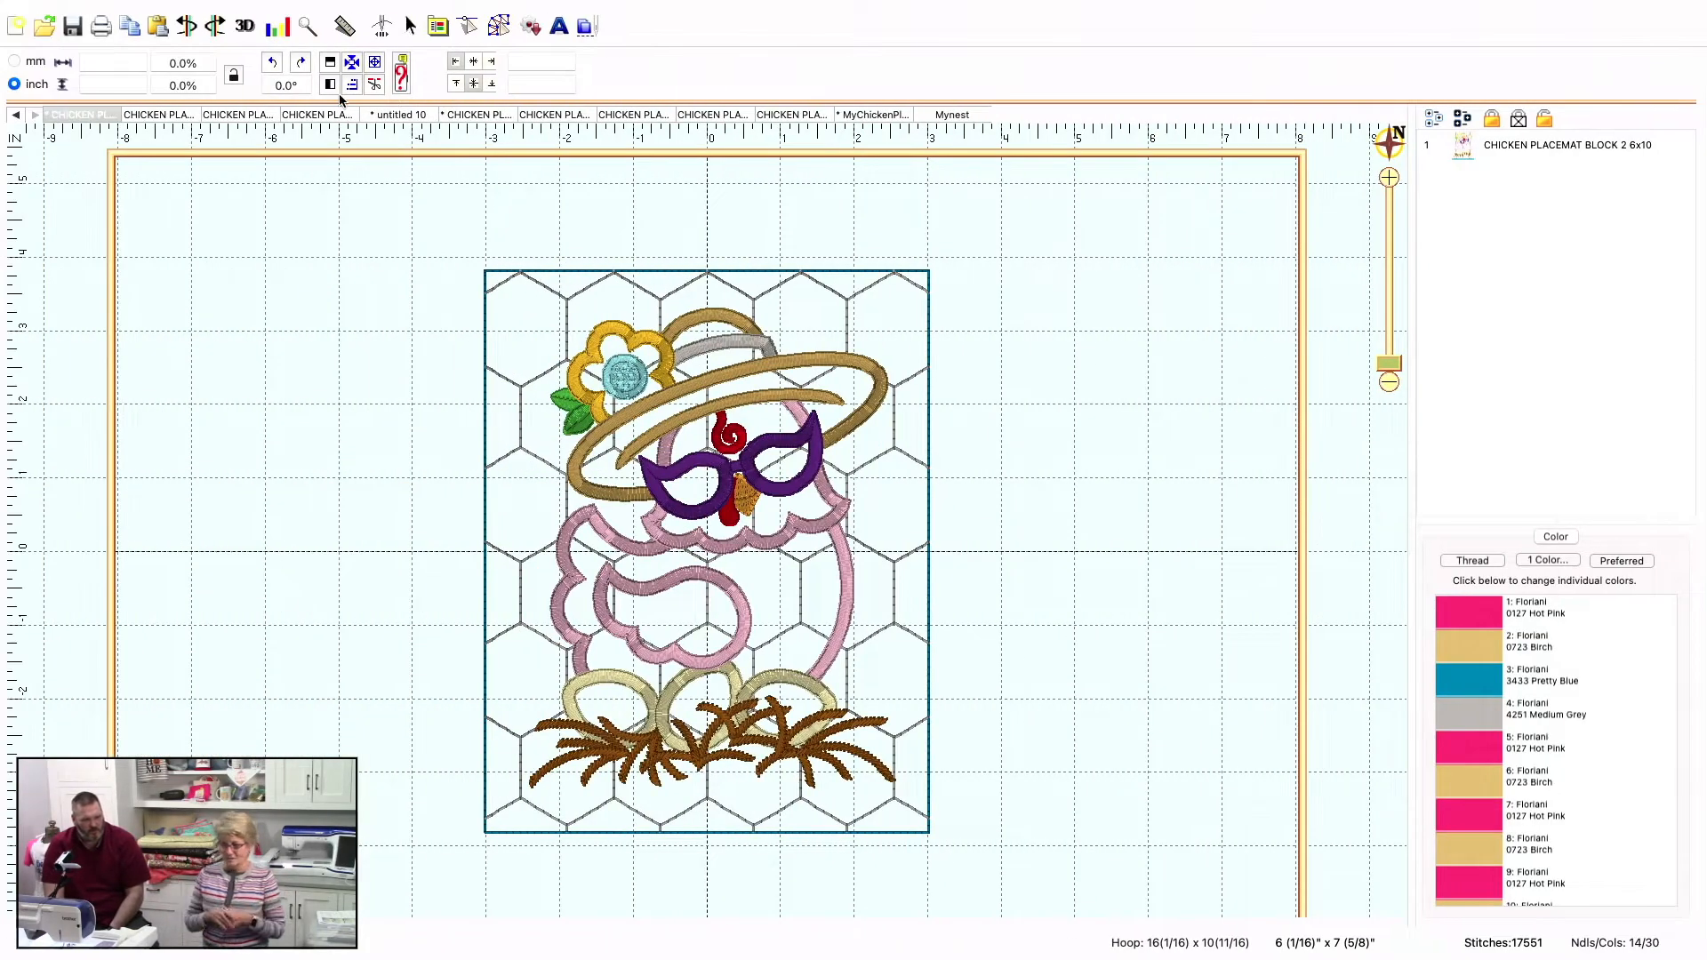